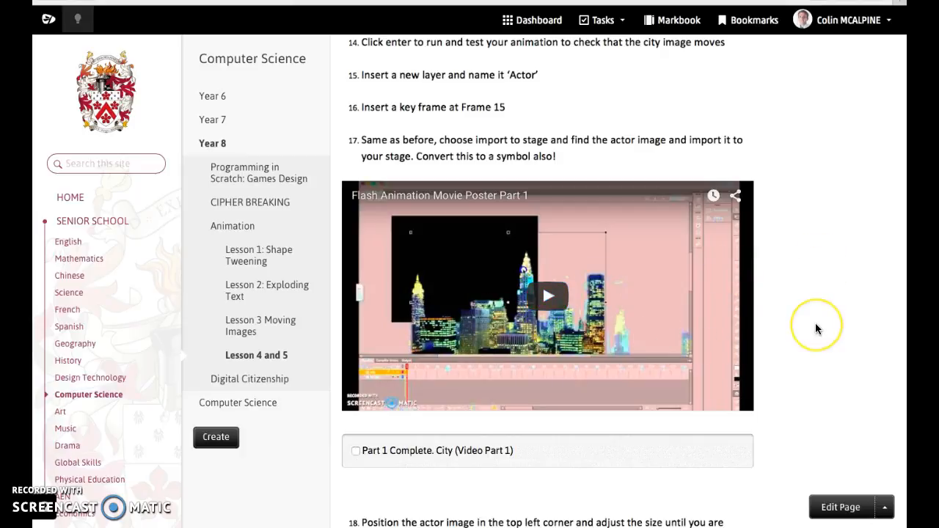
Examine the Lesson 4 and 5 animation instructions covering the city image and the Actor layer, up to item 17.
{"action": "scroll", "coordinate": [818, 329], "scroll_direction": "down", "scroll_amount": 1}
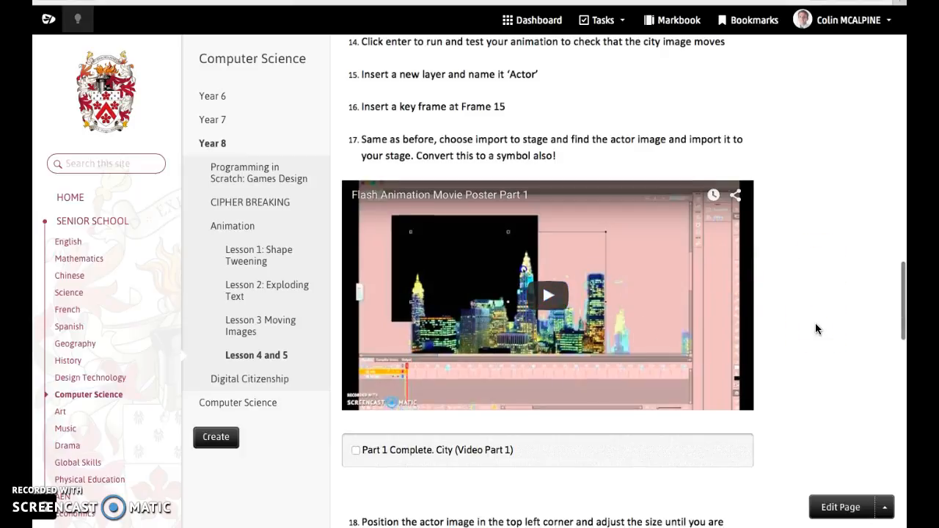
{"action": "scroll", "coordinate": [818, 329], "scroll_direction": "down", "scroll_amount": 1}
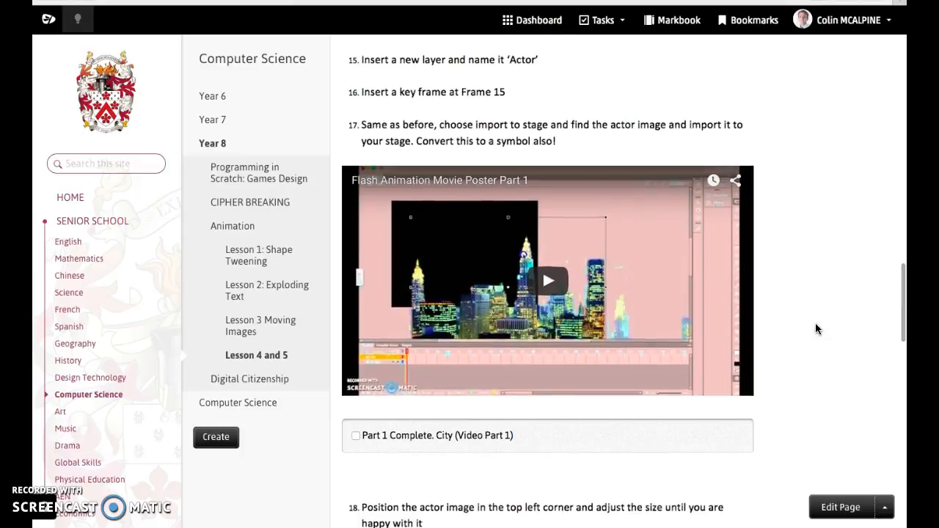
{"action": "scroll", "coordinate": [818, 330], "scroll_direction": "down", "scroll_amount": 1}
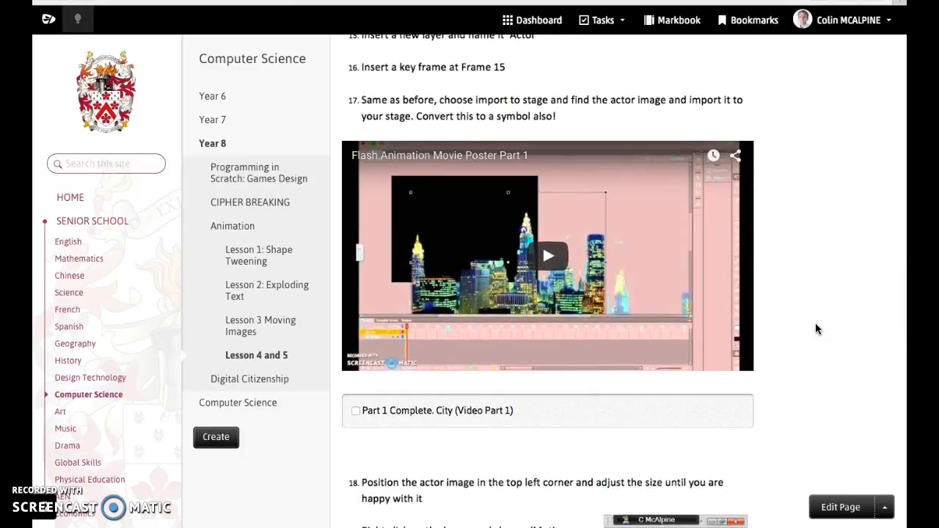
{"action": "scroll", "coordinate": [816, 329], "scroll_direction": "down", "scroll_amount": 1}
{"action": "scroll", "coordinate": [815, 329], "scroll_direction": "down", "scroll_amount": 1}
{"action": "scroll", "coordinate": [817, 330], "scroll_direction": "up", "scroll_amount": 6}
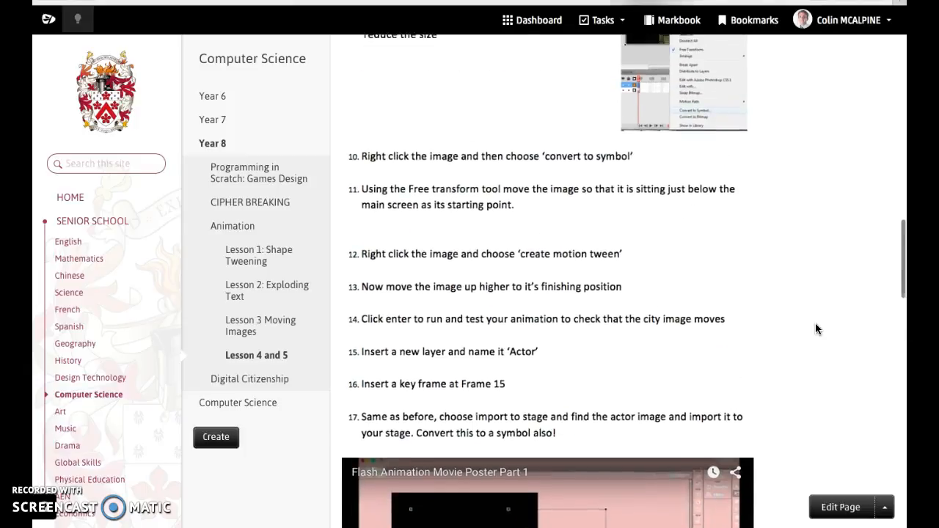
{"action": "scroll", "coordinate": [817, 329], "scroll_direction": "up", "scroll_amount": 2}
{"action": "scroll", "coordinate": [816, 330], "scroll_direction": "down", "scroll_amount": 1}
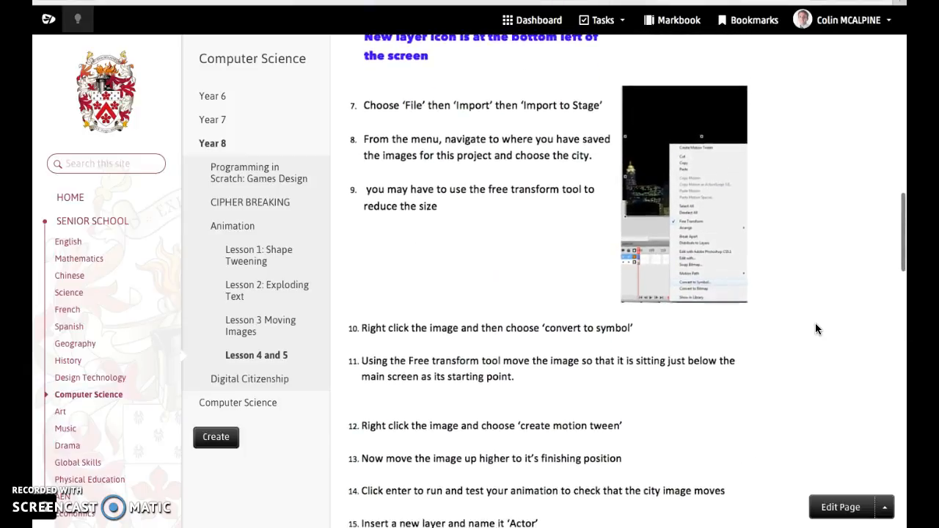
{"action": "scroll", "coordinate": [816, 328], "scroll_direction": "down", "scroll_amount": 1}
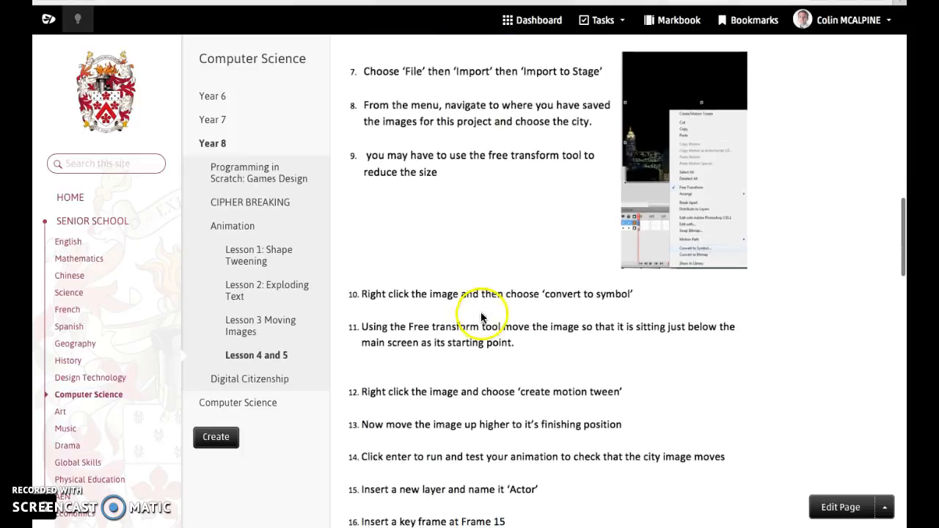
{"action": "scroll", "coordinate": [786, 351], "scroll_direction": "down", "scroll_amount": 1}
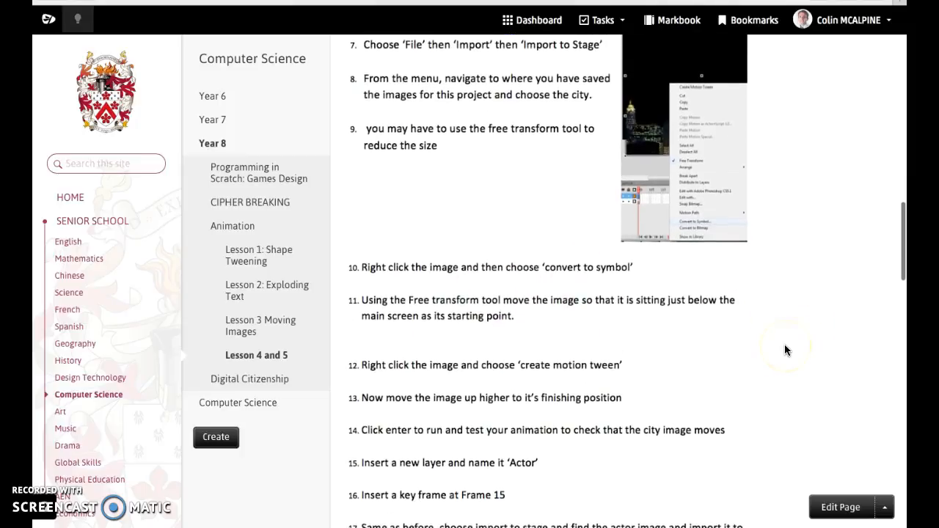
{"action": "scroll", "coordinate": [785, 350], "scroll_direction": "down", "scroll_amount": 1}
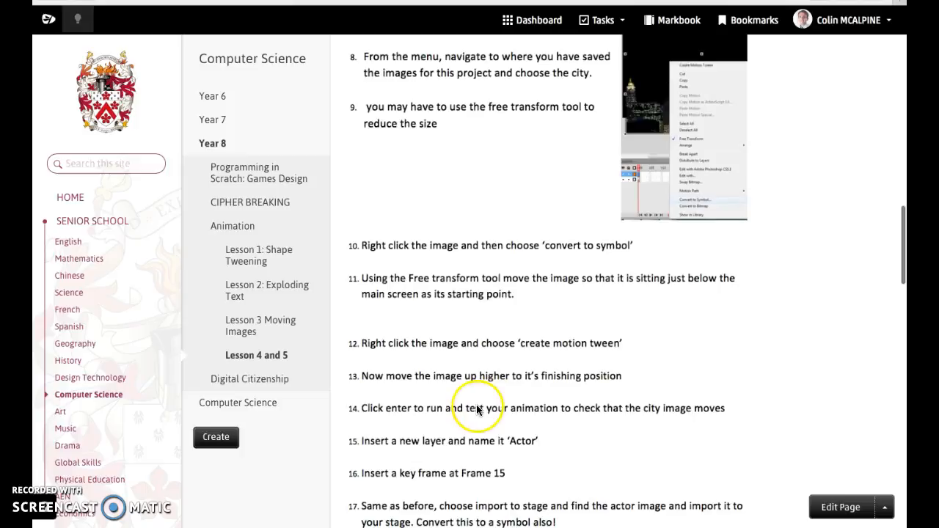
{"action": "scroll", "coordinate": [423, 449], "scroll_direction": "down", "scroll_amount": 2}
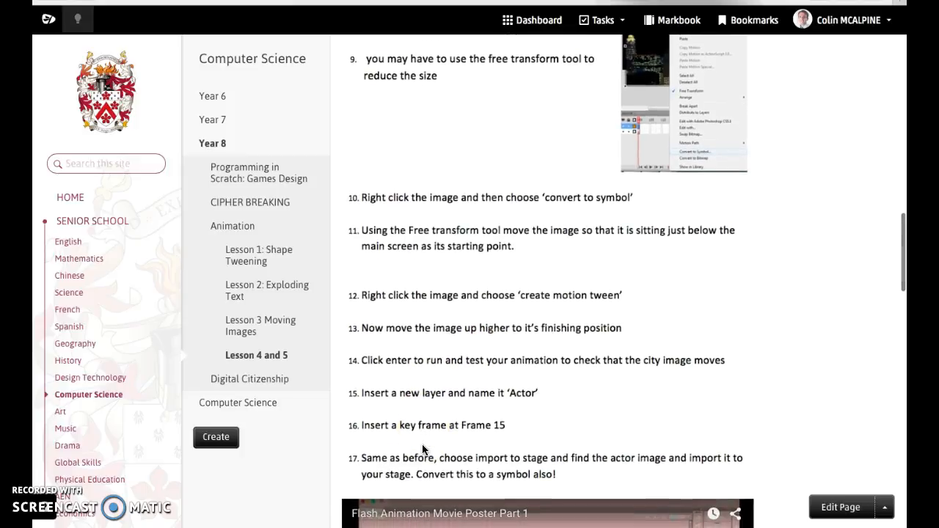
{"action": "scroll", "coordinate": [422, 448], "scroll_direction": "down", "scroll_amount": 1}
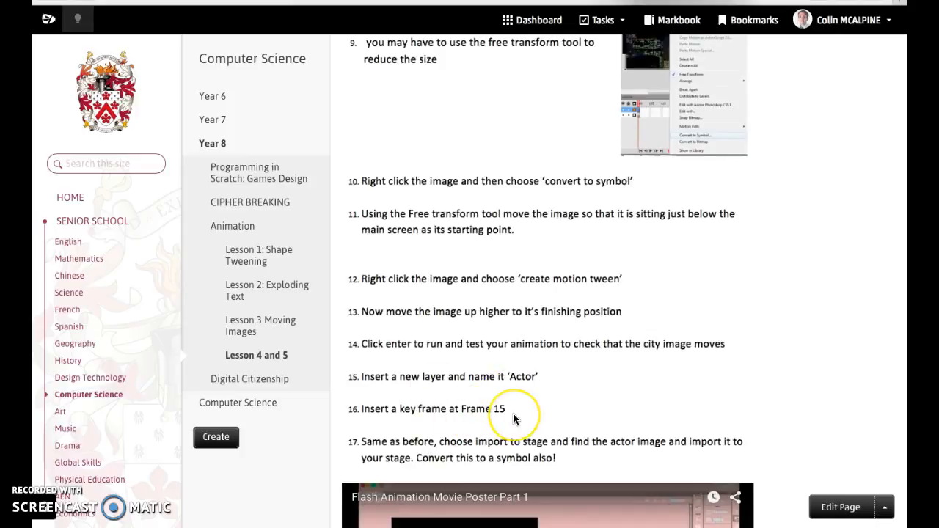
Switch to Adobe Flash and add a layer named "actor" above the city layer.
{"action": "key", "text": "super+Tab"}
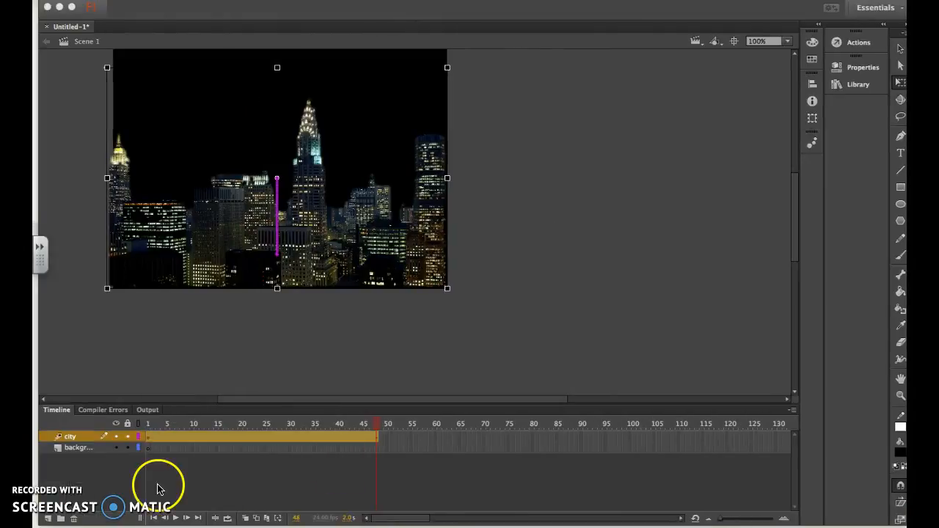
{"action": "left_click", "coordinate": [47, 519]}
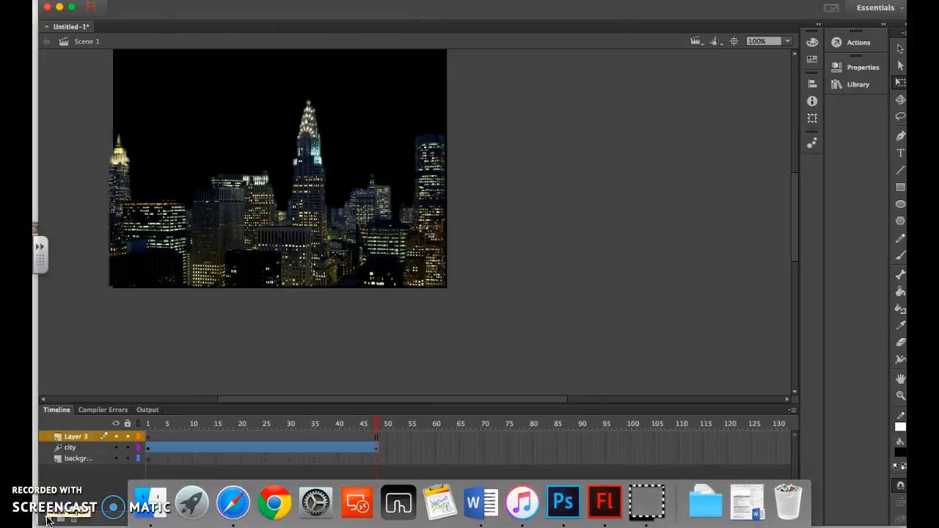
{"action": "left_click", "coordinate": [82, 437]}
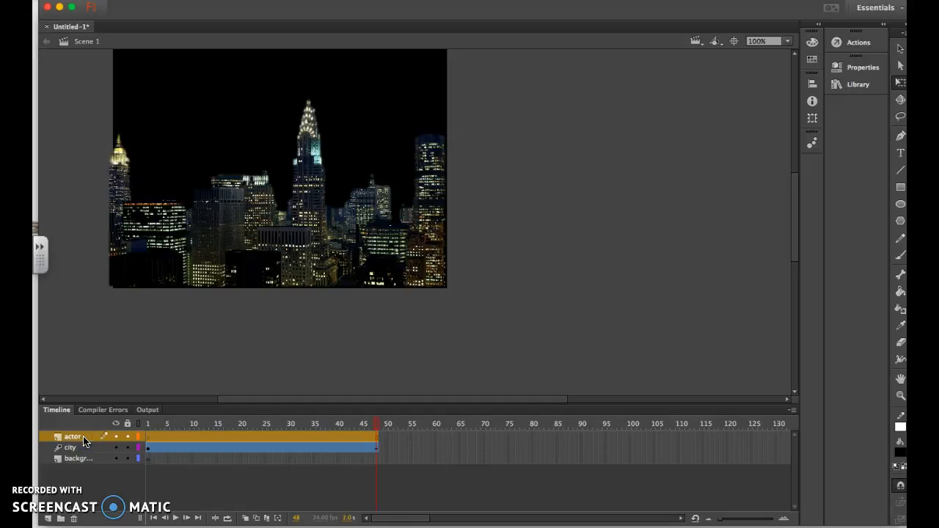
Insert a keyframe at frame 15 of the actor layer.
{"action": "left_click", "coordinate": [217, 436]}
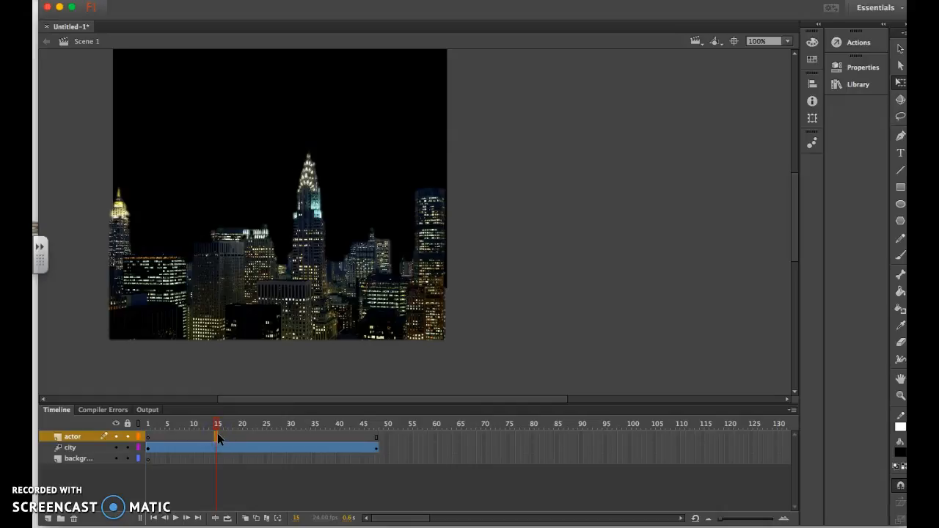
{"action": "right_click", "coordinate": [216, 434]}
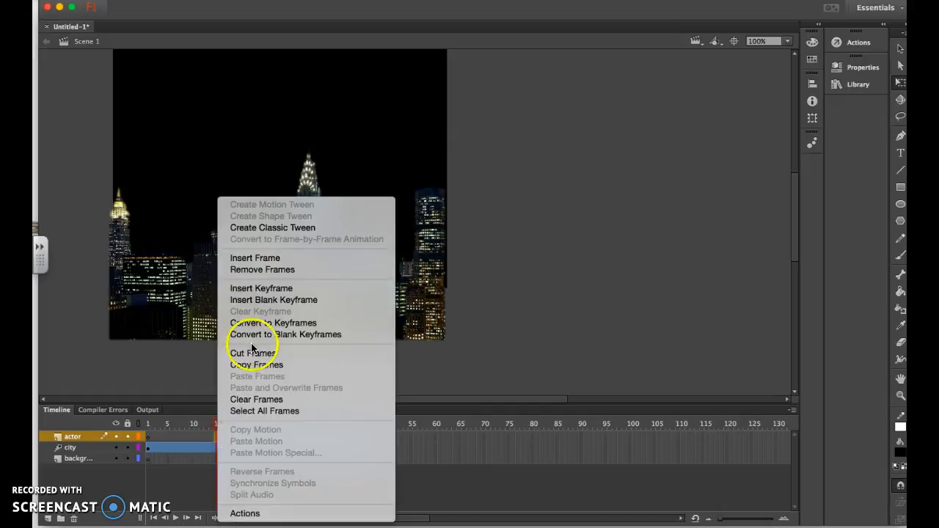
{"action": "left_click", "coordinate": [272, 288]}
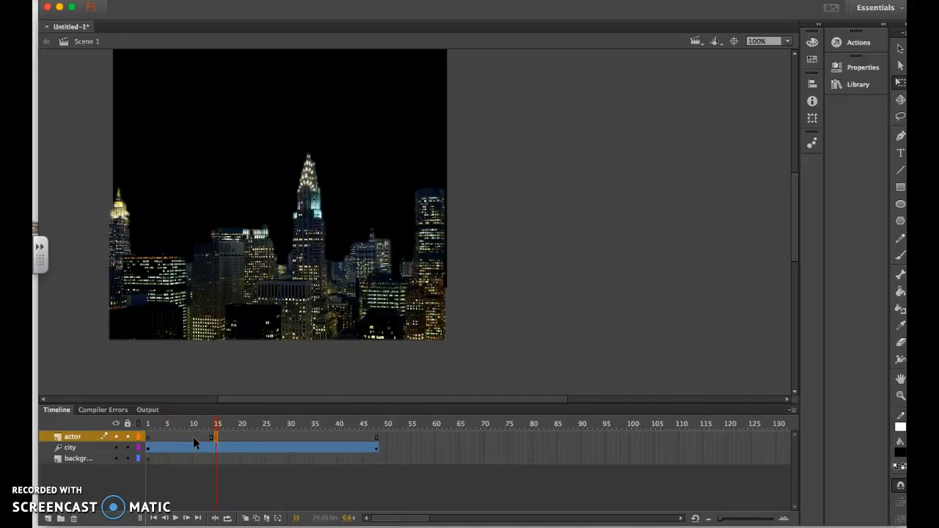
Return to the lesson page in Safari and examine item 17 on importing the actor image and converting it to a symbol.
{"action": "key", "text": "super+Tab"}
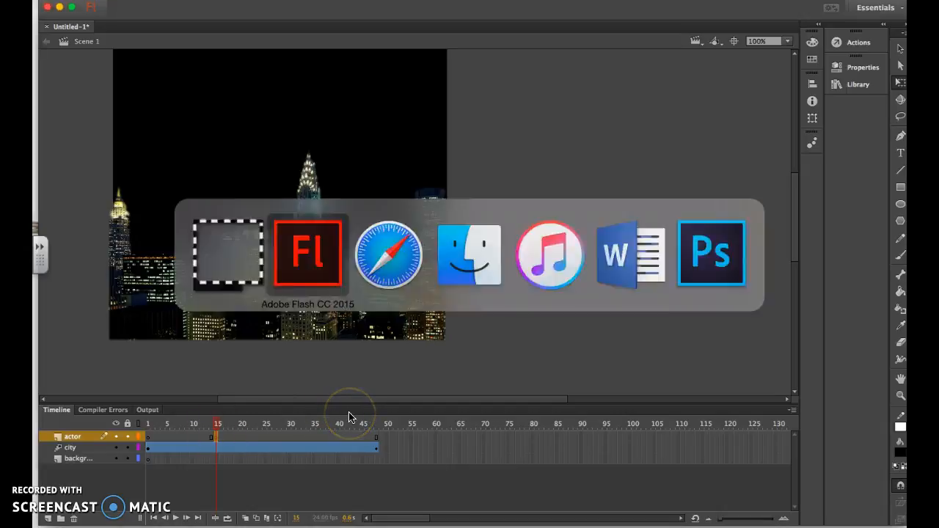
{"action": "key", "text": "super+Tab"}
{"action": "key", "text": "super+Tab"}
{"action": "scroll", "coordinate": [606, 338], "scroll_direction": "down", "scroll_amount": 1}
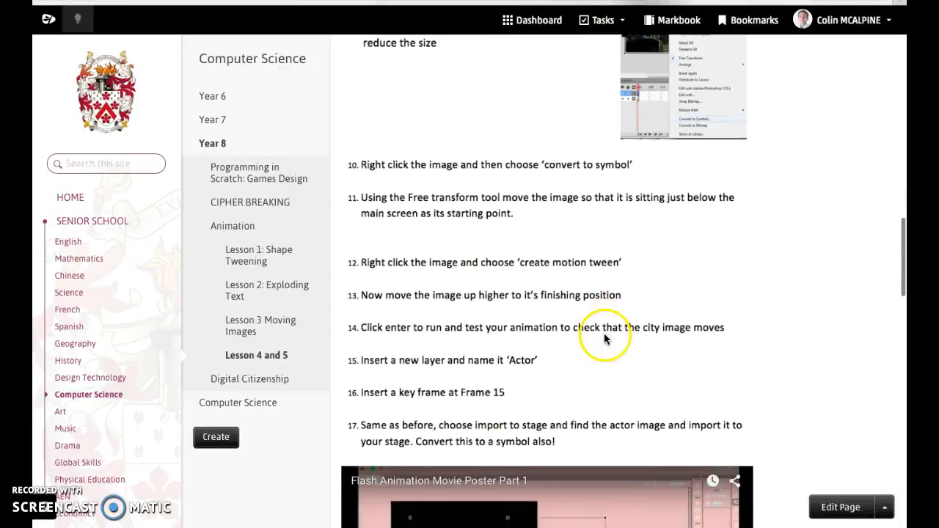
{"action": "scroll", "coordinate": [470, 350], "scroll_direction": "down", "scroll_amount": 1}
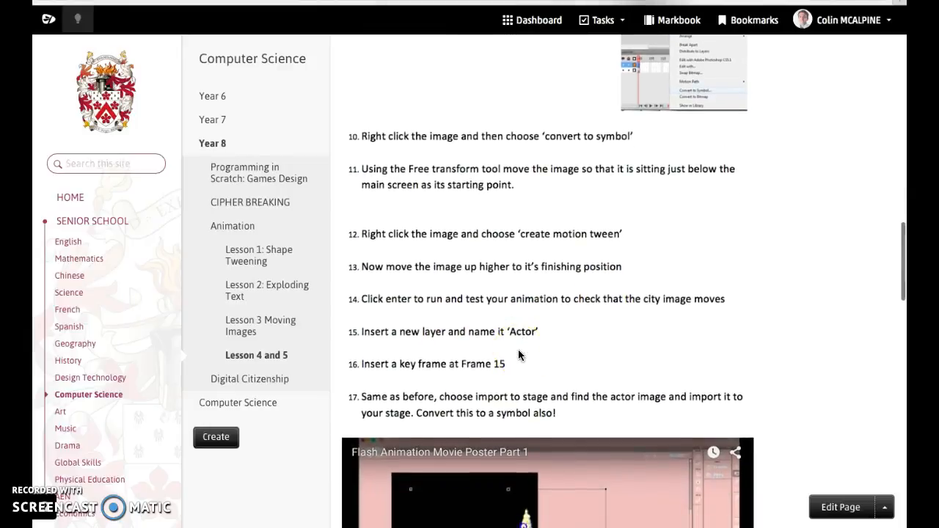
{"action": "scroll", "coordinate": [518, 351], "scroll_direction": "down", "scroll_amount": 1}
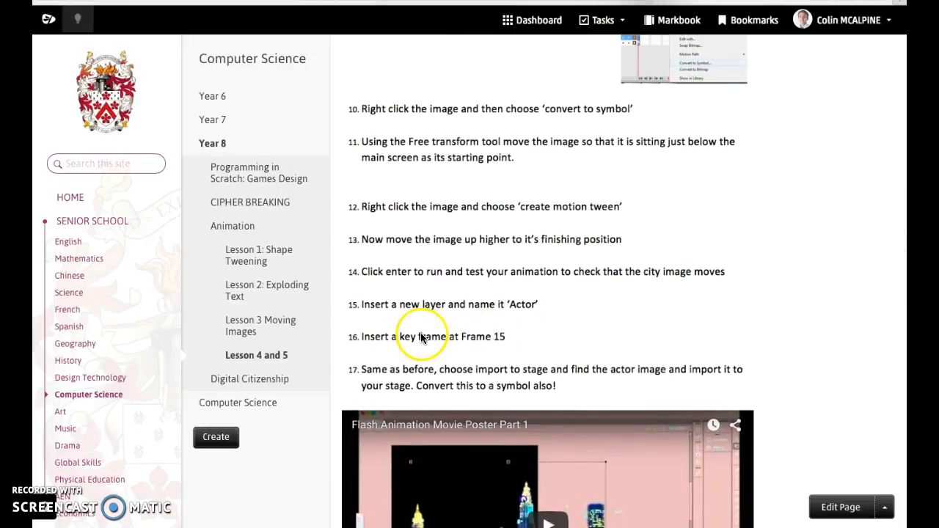
{"action": "scroll", "coordinate": [761, 339], "scroll_direction": "down", "scroll_amount": 2}
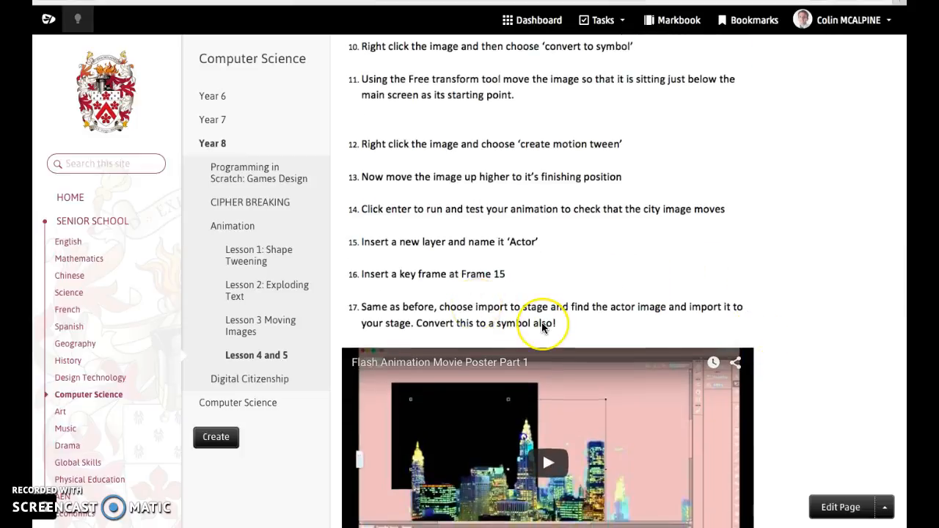
{"action": "scroll", "coordinate": [543, 327], "scroll_direction": "down", "scroll_amount": 1}
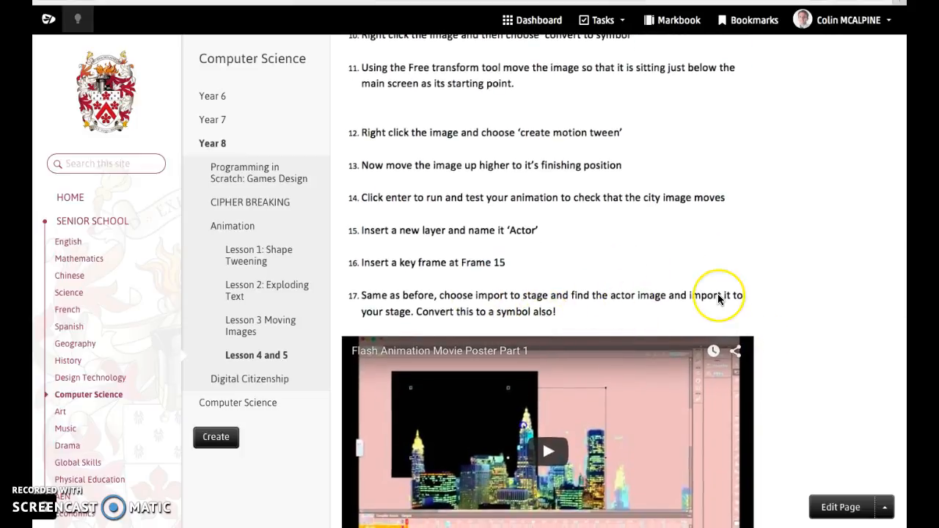
{"action": "scroll", "coordinate": [718, 297], "scroll_direction": "down", "scroll_amount": 1}
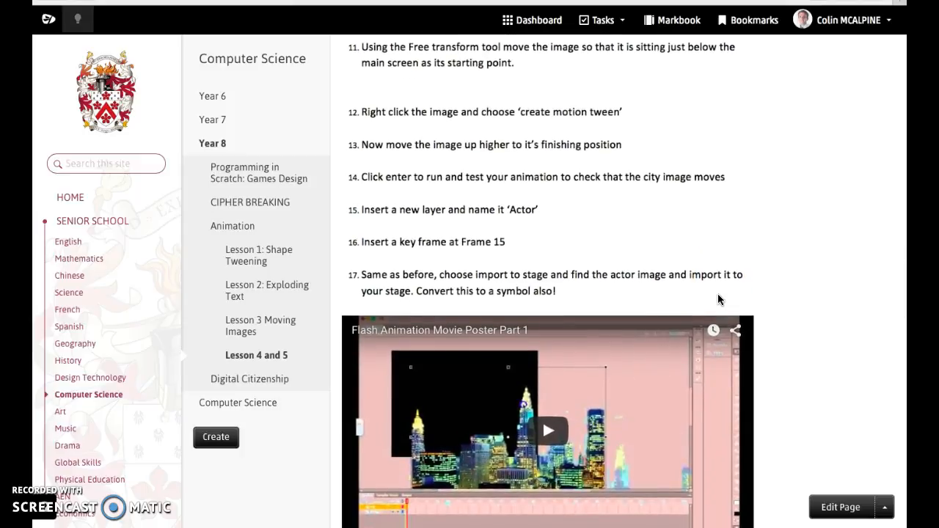
Switch to Adobe Flash and import the celeb-david PNG image from the Desktop to the stage.
{"action": "key", "text": "ctrl+Left"}
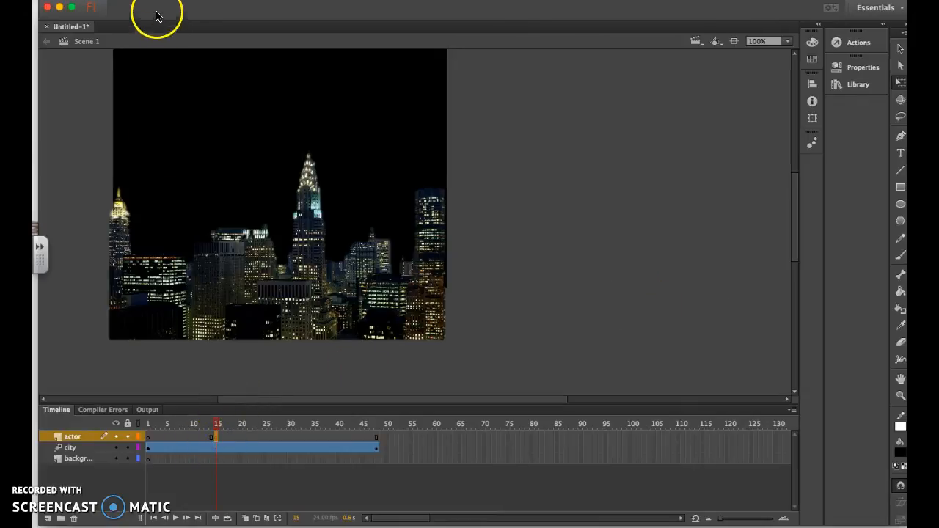
{"action": "left_click", "coordinate": [119, 0]}
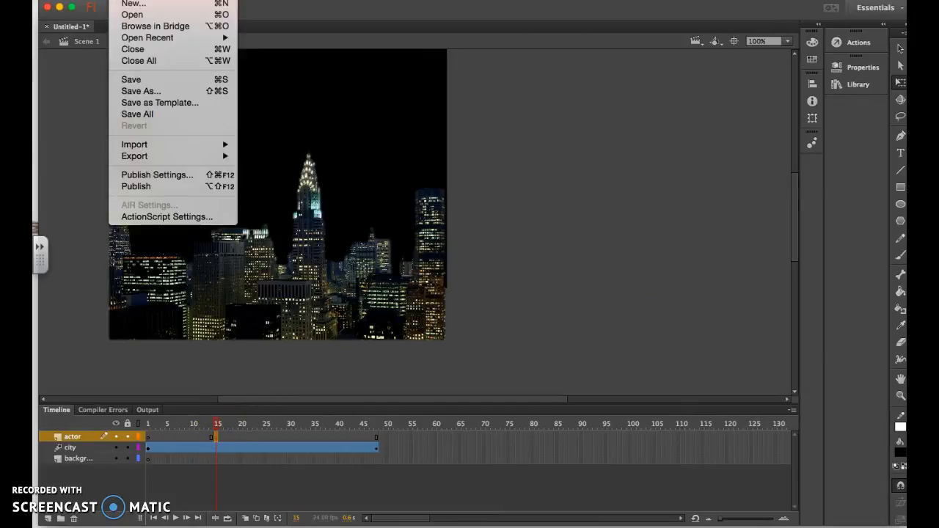
{"action": "mouse_move", "coordinate": [160, 146]}
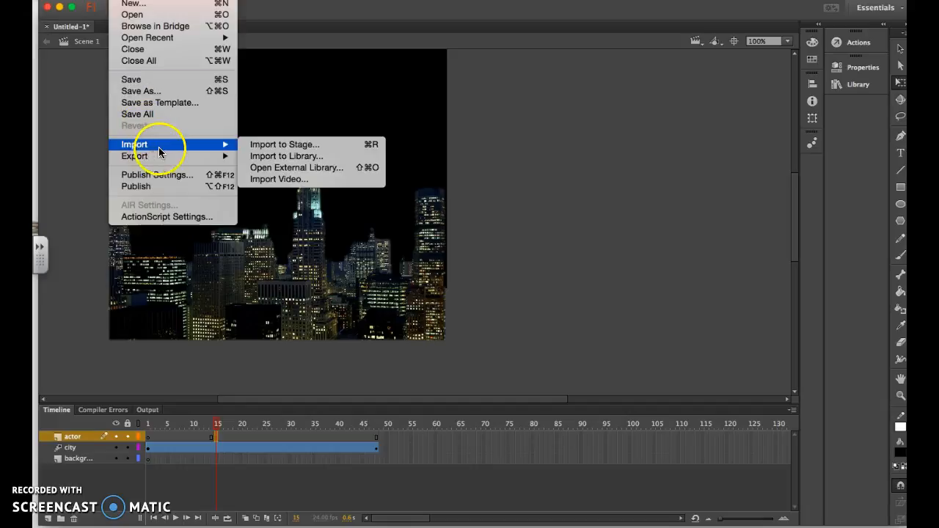
{"action": "left_click", "coordinate": [268, 146]}
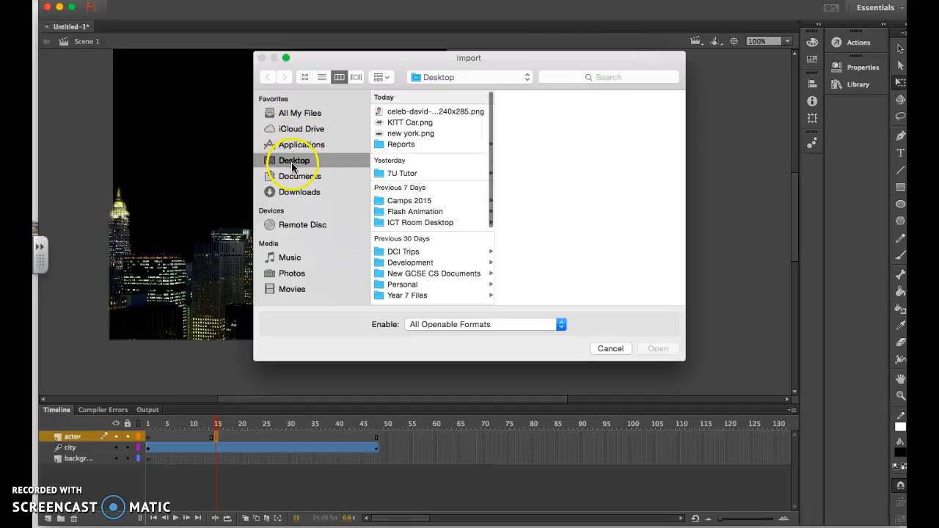
{"action": "left_click", "coordinate": [419, 113]}
{"action": "double_click", "coordinate": [416, 115]}
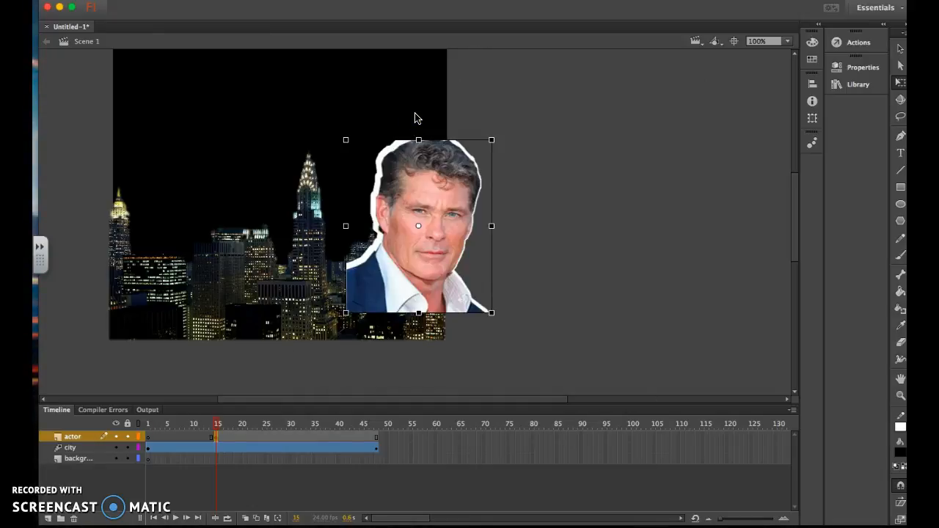
Check the lesson page's symbol instruction, then convert the imported actor image in Flash to a Movie Clip symbol named "Actor Symbol".
{"action": "key", "text": "super+Tab"}
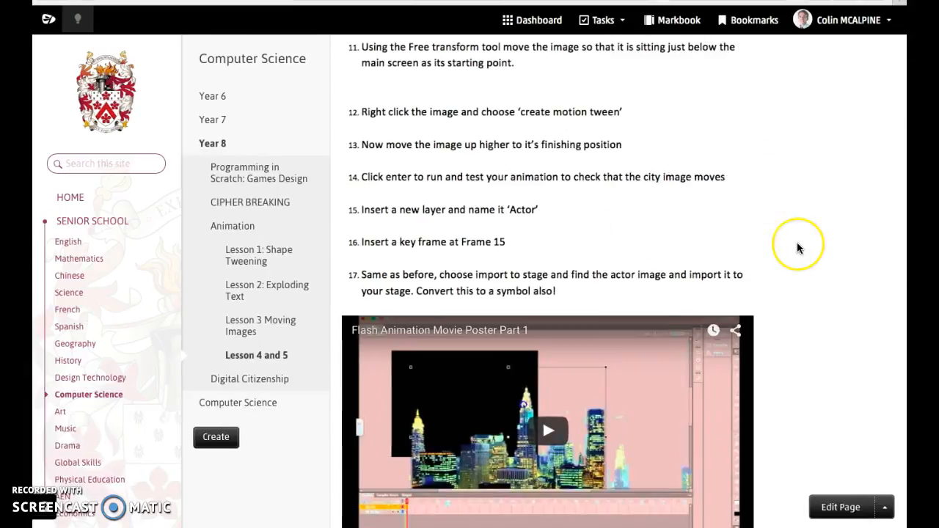
{"action": "scroll", "coordinate": [798, 248], "scroll_direction": "down", "scroll_amount": 3}
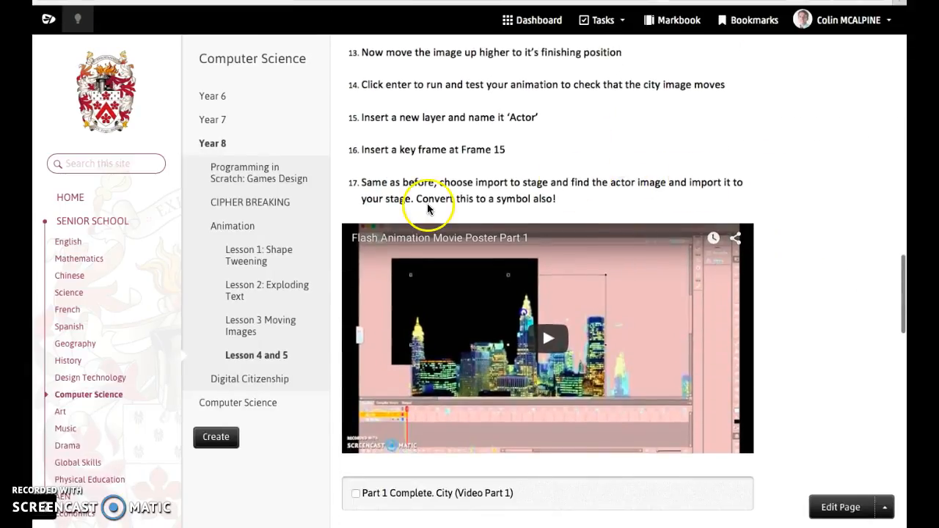
{"action": "key", "text": "super+Tab"}
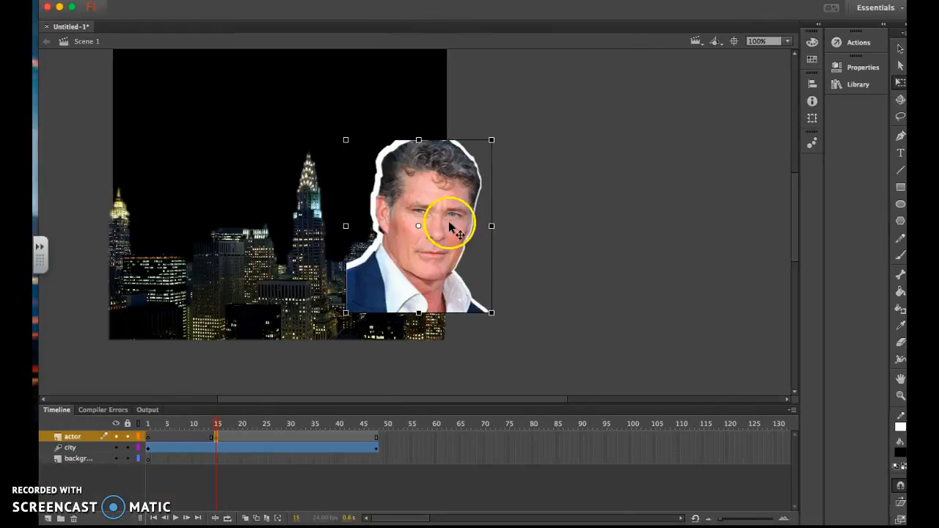
{"action": "right_click", "coordinate": [420, 265]}
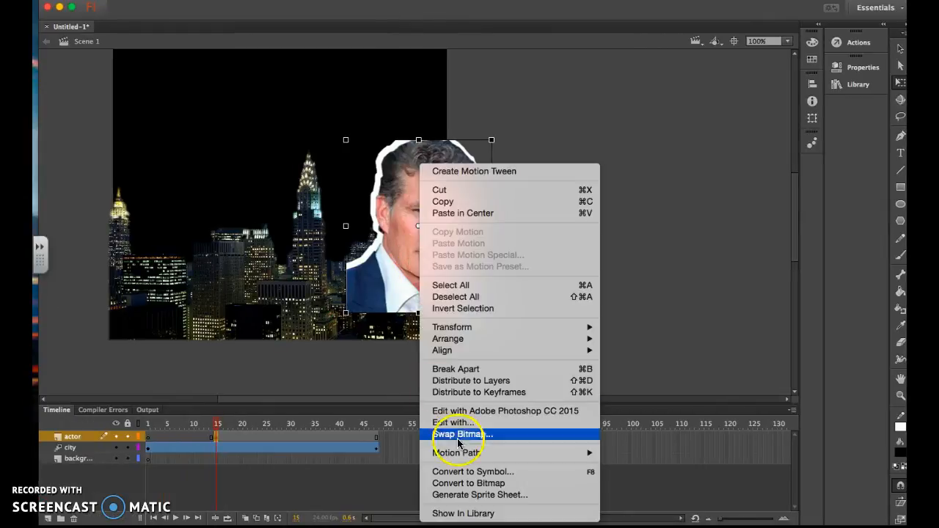
{"action": "left_click", "coordinate": [472, 471]}
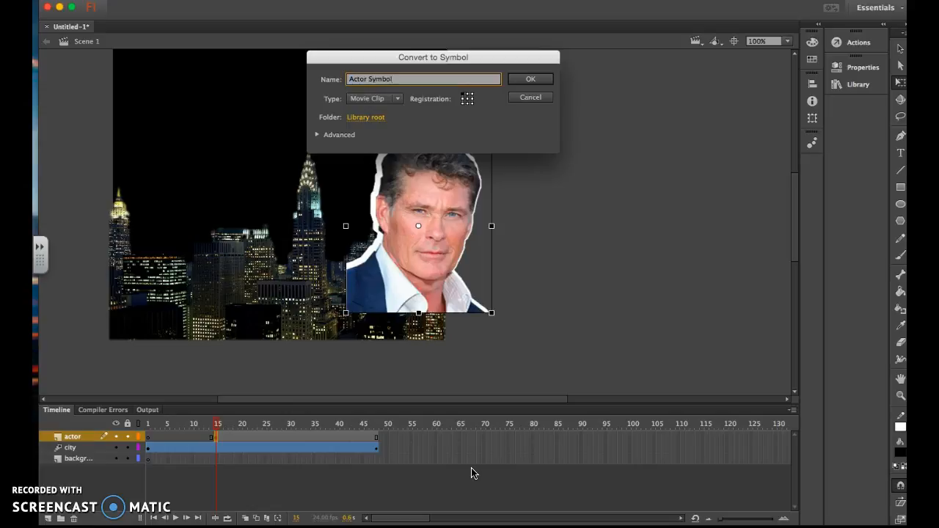
{"action": "key", "text": "Return"}
Switch to the lesson page in Safari and examine items 18 to 23 on positioning, tweening and fading the actor image.
{"action": "key", "text": "super+Tab"}
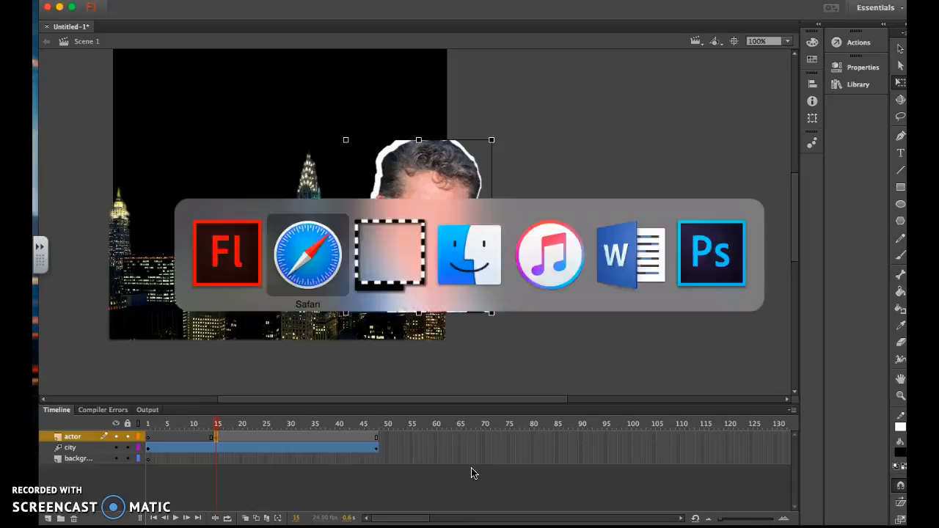
{"action": "scroll", "coordinate": [751, 379], "scroll_direction": "down", "scroll_amount": 2}
{"action": "scroll", "coordinate": [751, 379], "scroll_direction": "down", "scroll_amount": 5}
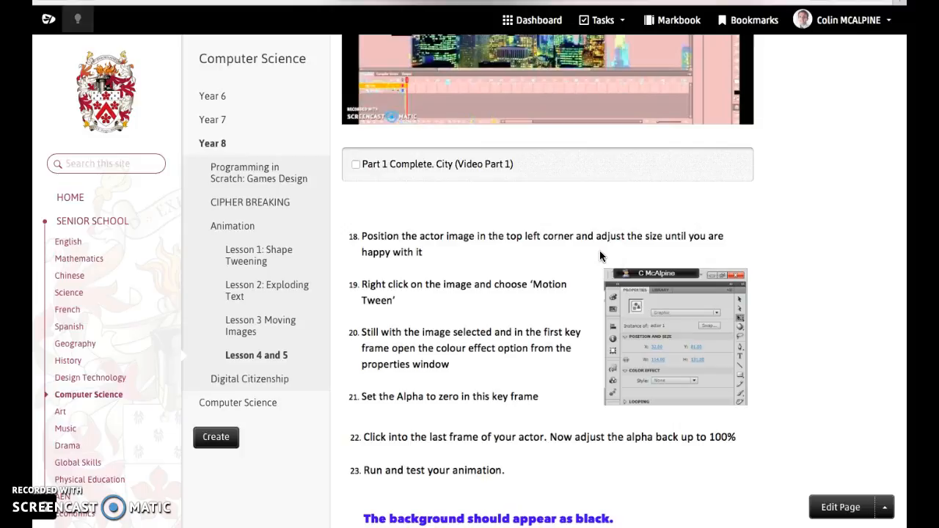
In Flash, shrink the actor image to about 108 by 117 px in the stage's top-left corner and create a motion tween on it.
{"action": "key", "text": "super+Tab"}
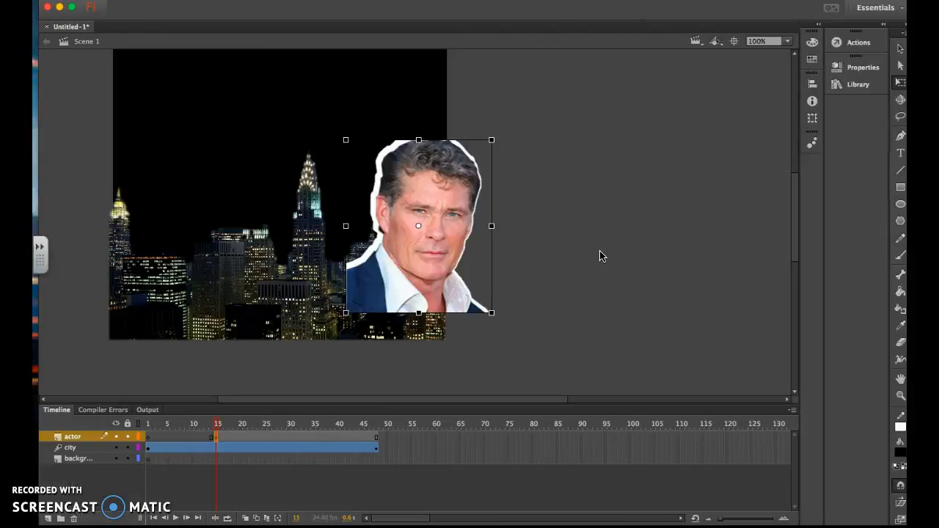
{"action": "left_click_drag", "start_coordinate": [491, 314], "coordinate": [155, 107]}
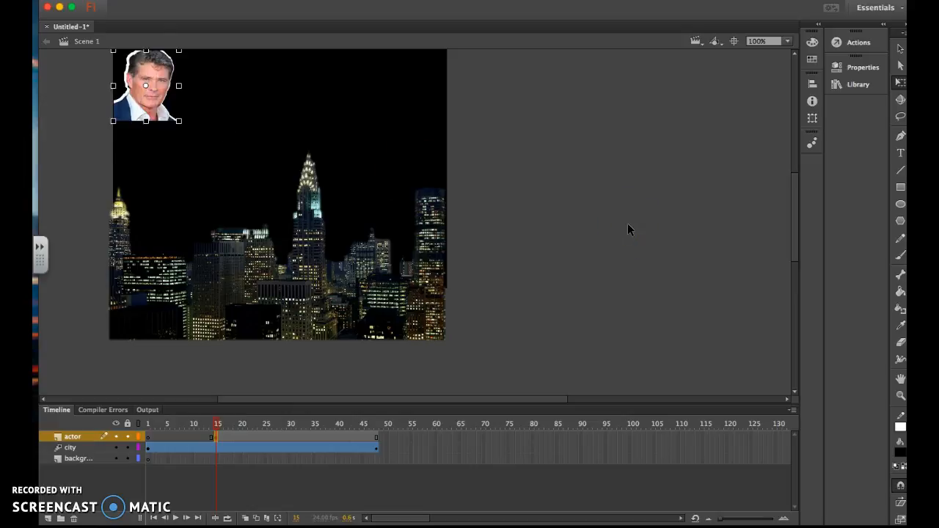
{"action": "key", "text": "super+Tab"}
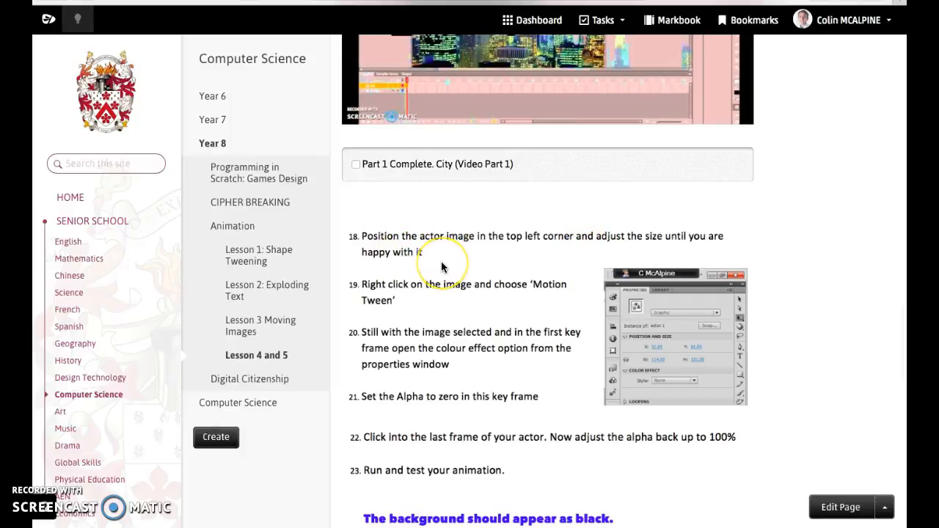
{"action": "scroll", "coordinate": [441, 264], "scroll_direction": "down", "scroll_amount": 1}
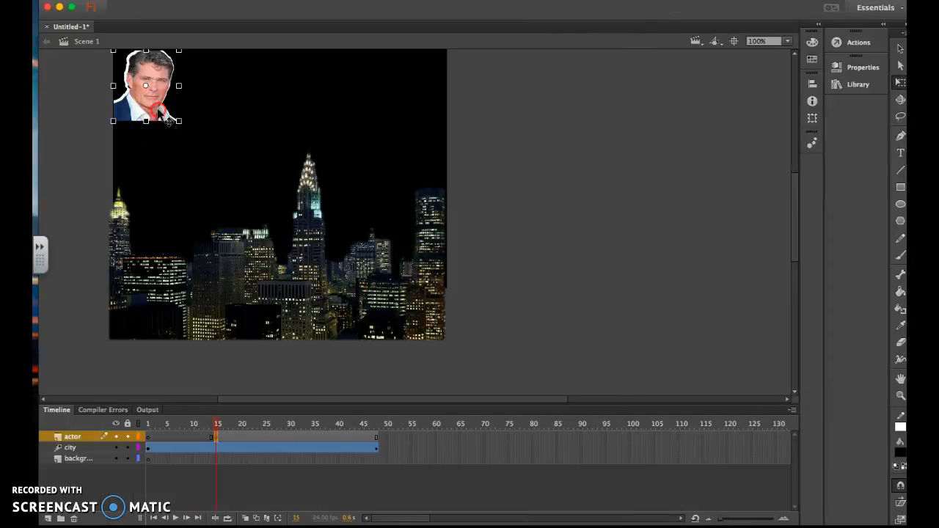
{"action": "right_click", "coordinate": [159, 113]}
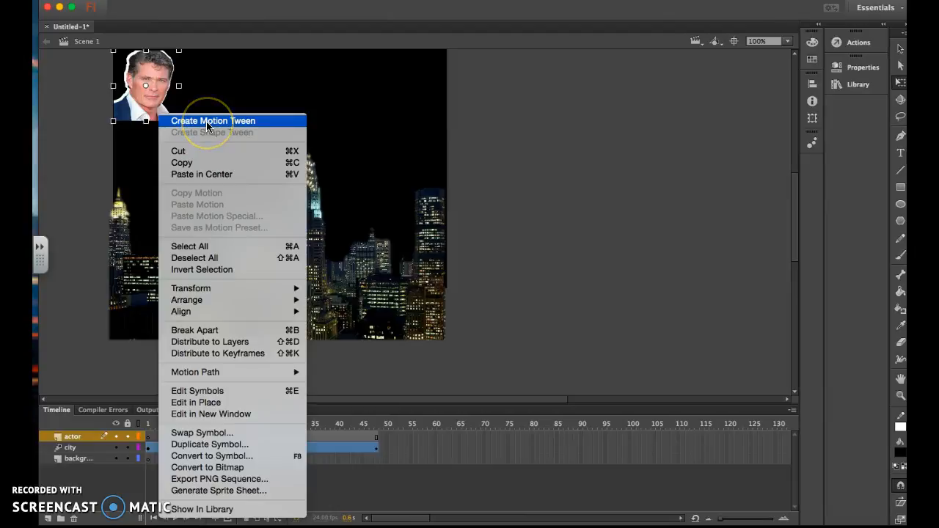
{"action": "left_click", "coordinate": [207, 124]}
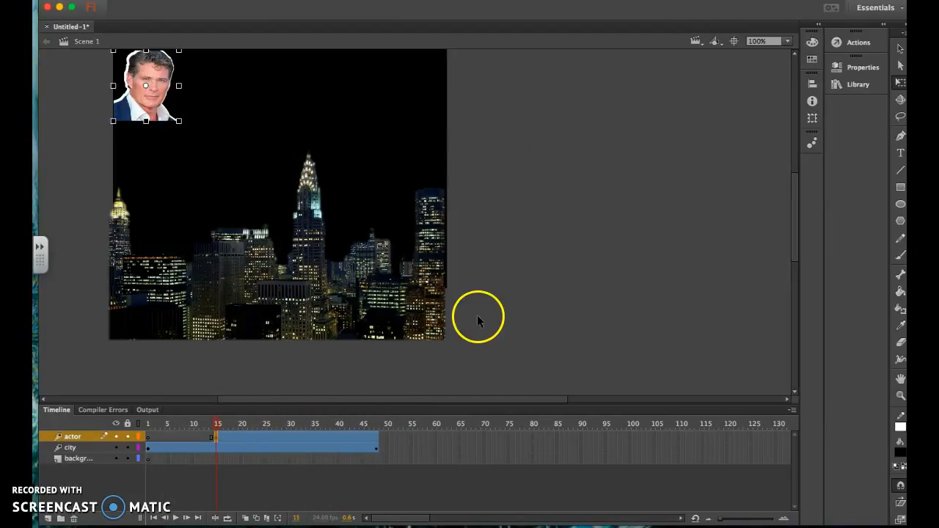
Examine items 20 and 21 on the lesson page in Safari and look at the actor instance's properties in Flash.
{"action": "key", "text": "super+Tab"}
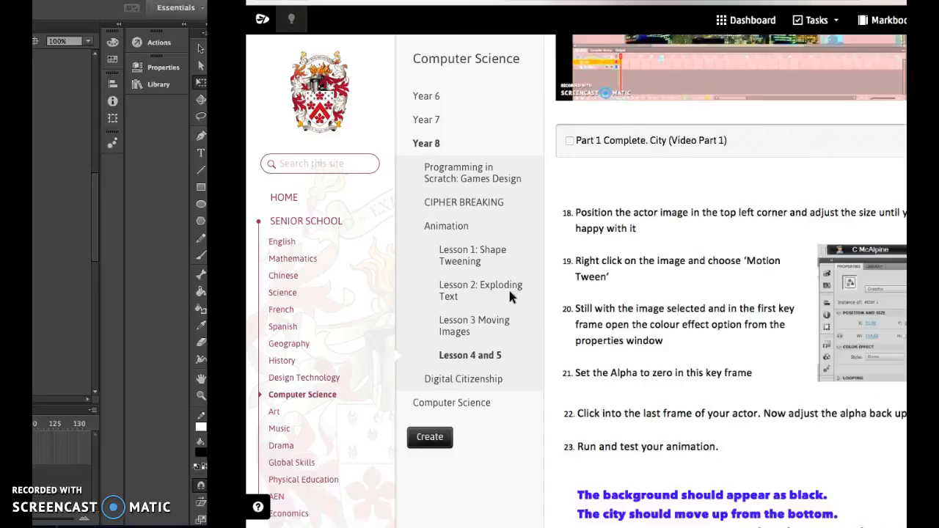
{"action": "scroll", "coordinate": [509, 291], "scroll_direction": "down", "scroll_amount": 1}
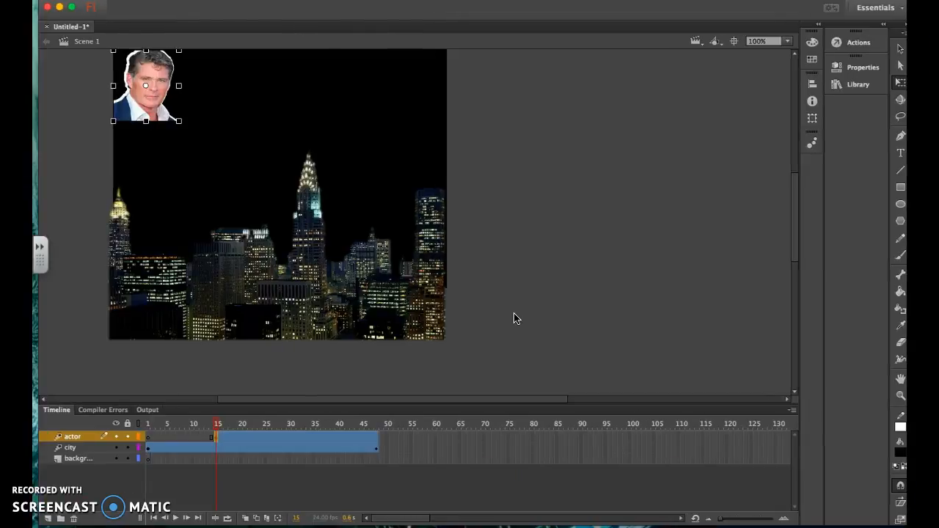
{"action": "left_click", "coordinate": [873, 72]}
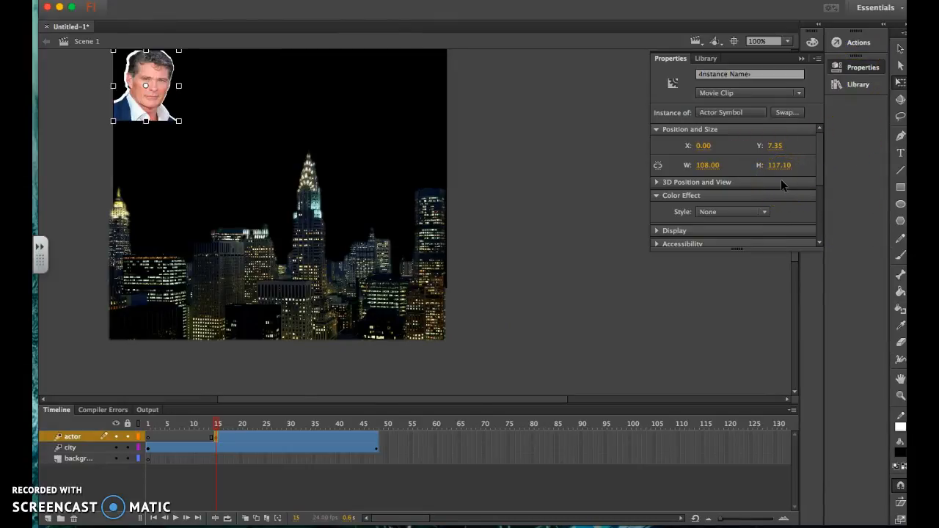
{"action": "key", "text": "super+Tab"}
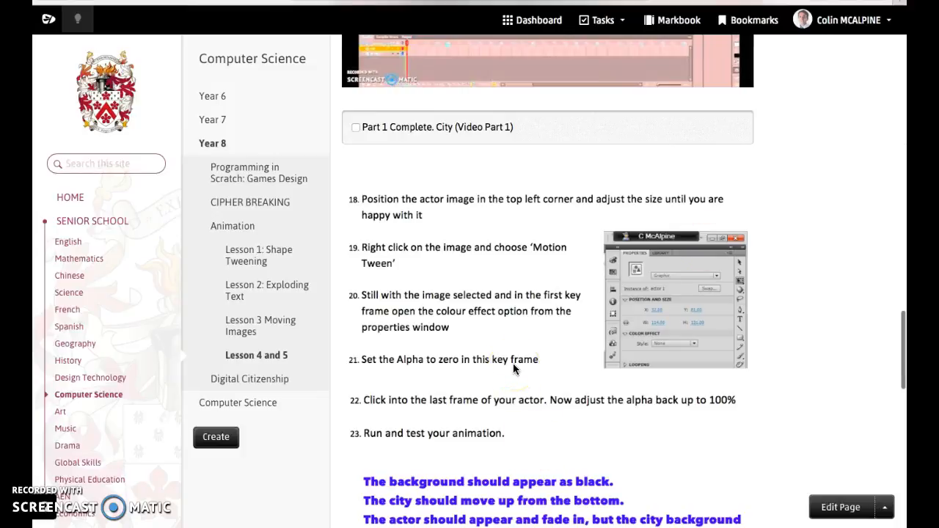
{"action": "scroll", "coordinate": [513, 363], "scroll_direction": "down", "scroll_amount": 1}
{"action": "left_click", "coordinate": [534, 307]}
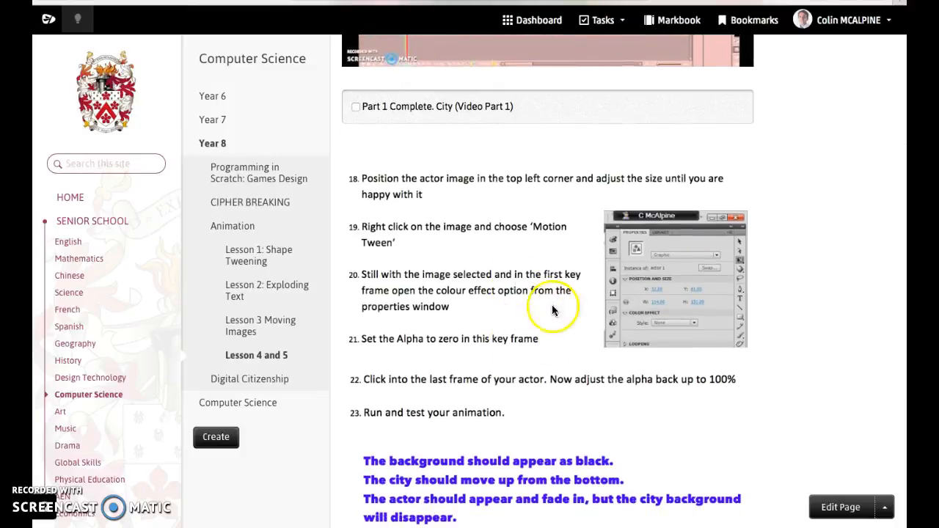
Switch to Flash and set the actor instance's Color Effect style to Alpha at 0% on frame 15.
{"action": "key", "text": "super+Tab"}
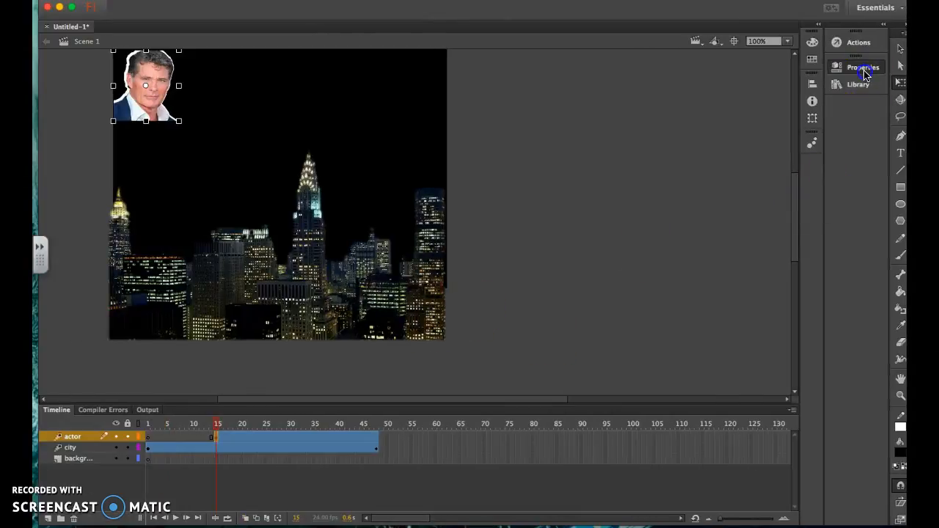
{"action": "left_click", "coordinate": [860, 69]}
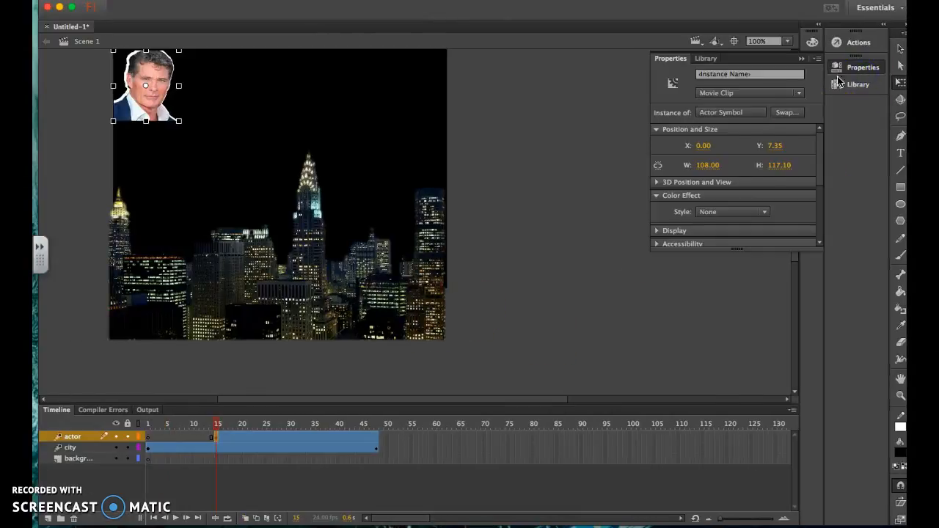
{"action": "left_click", "coordinate": [758, 212]}
{"action": "left_click", "coordinate": [734, 279]}
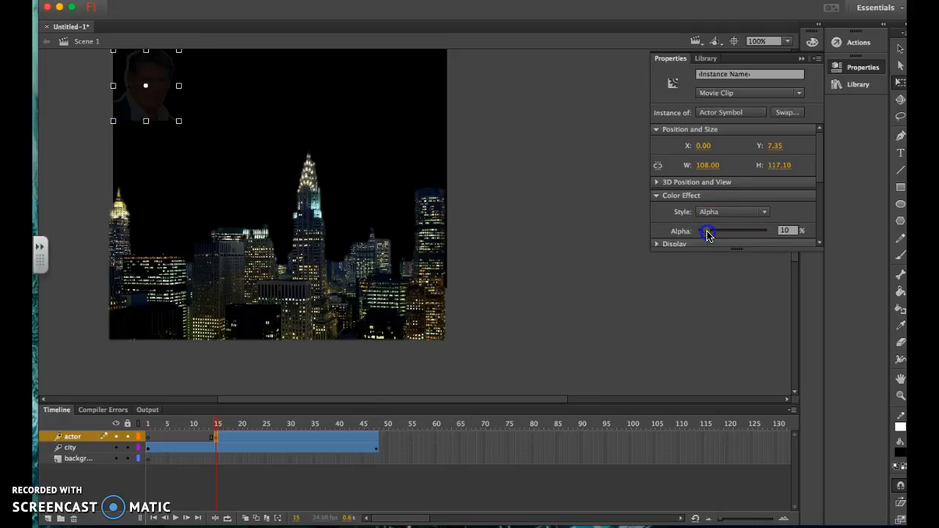
{"action": "left_click_drag", "start_coordinate": [707, 233], "coordinate": [691, 235]}
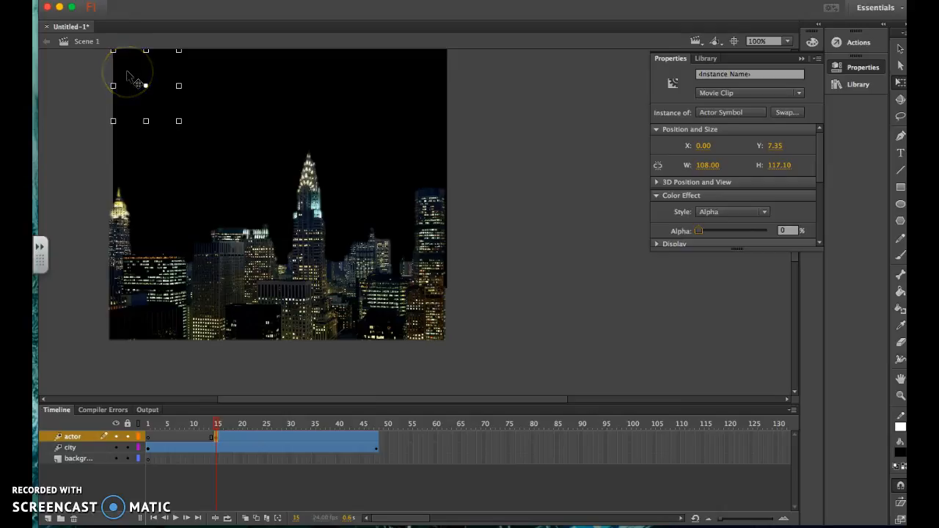
Check item 22 on the lesson page, then set the actor's Alpha to 100% on frame 48 of its layer in Flash.
{"action": "key", "text": "super+Tab"}
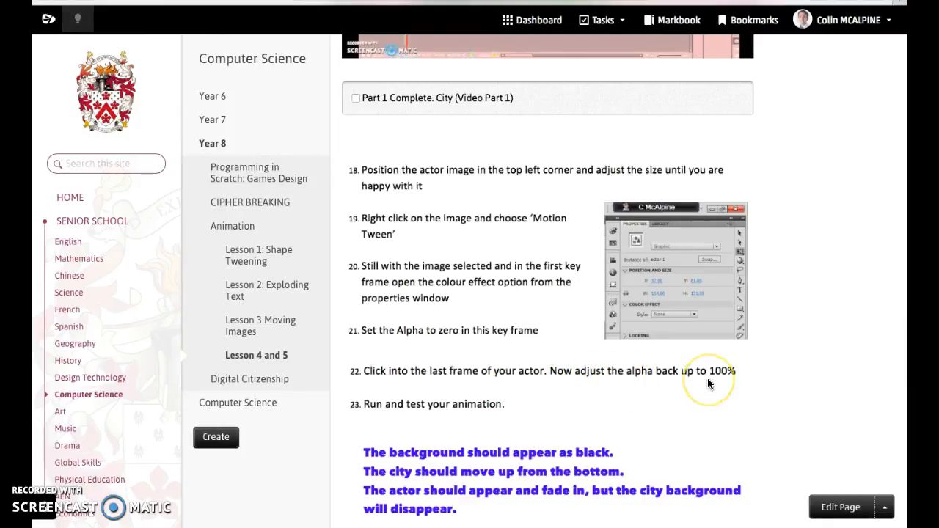
{"action": "key", "text": "super+Tab"}
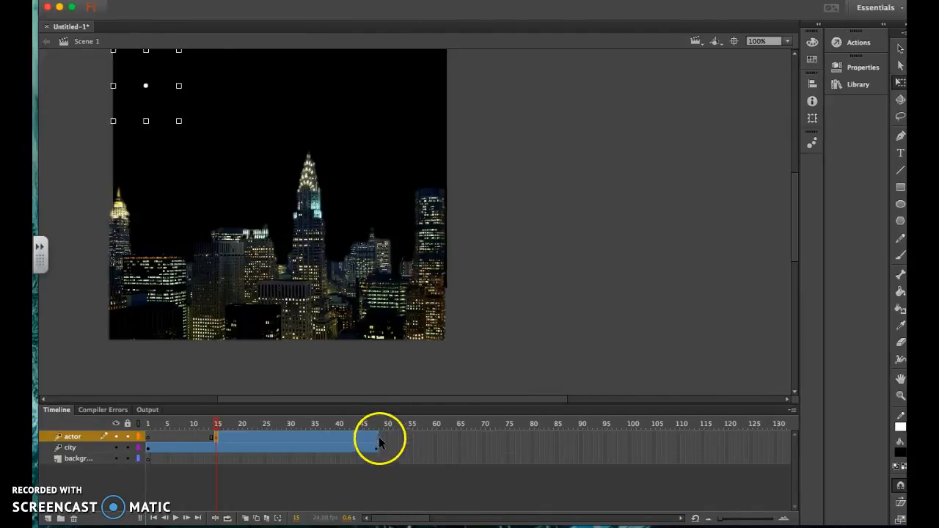
{"action": "left_click", "coordinate": [375, 437]}
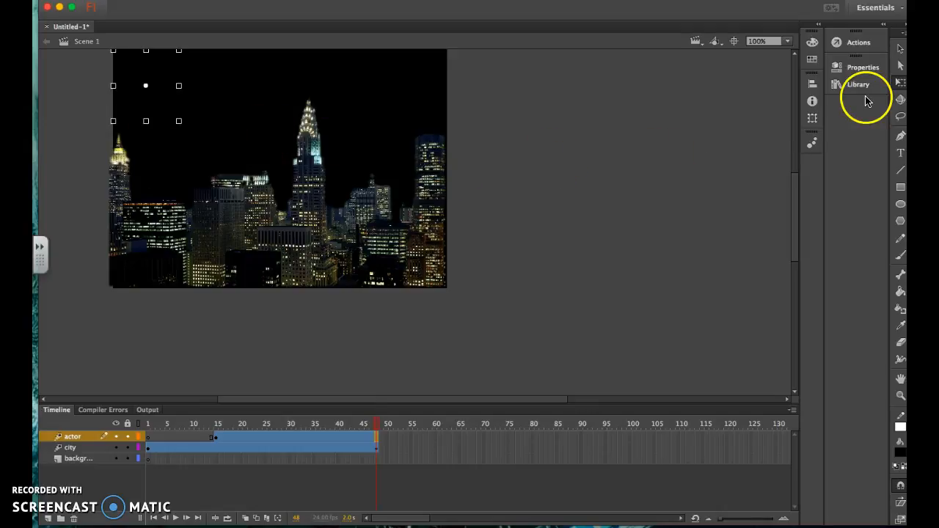
{"action": "left_click", "coordinate": [865, 68]}
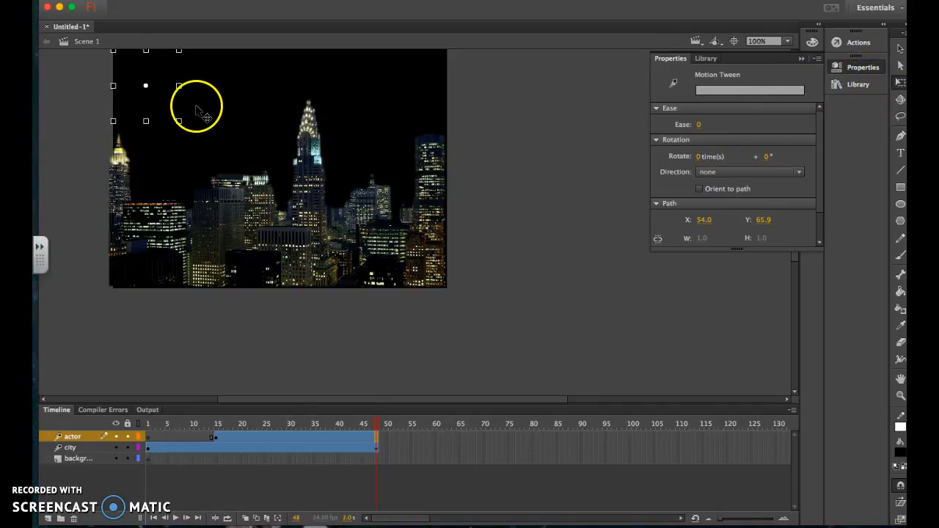
{"action": "left_click", "coordinate": [160, 104]}
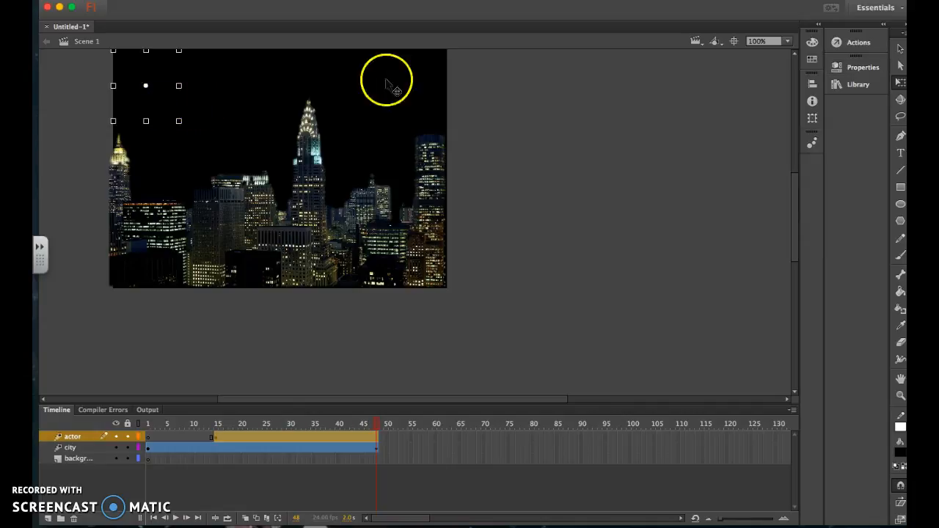
{"action": "left_click", "coordinate": [846, 69]}
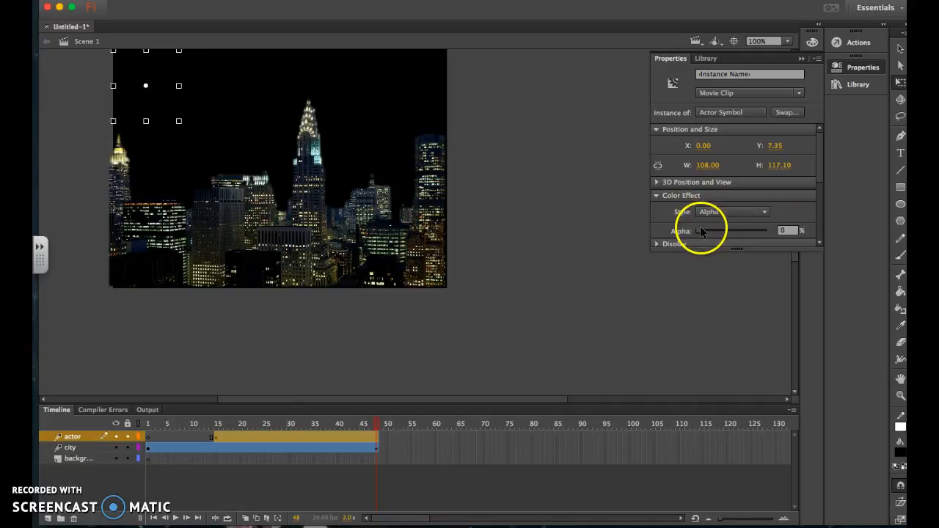
{"action": "left_click_drag", "start_coordinate": [701, 230], "coordinate": [771, 237]}
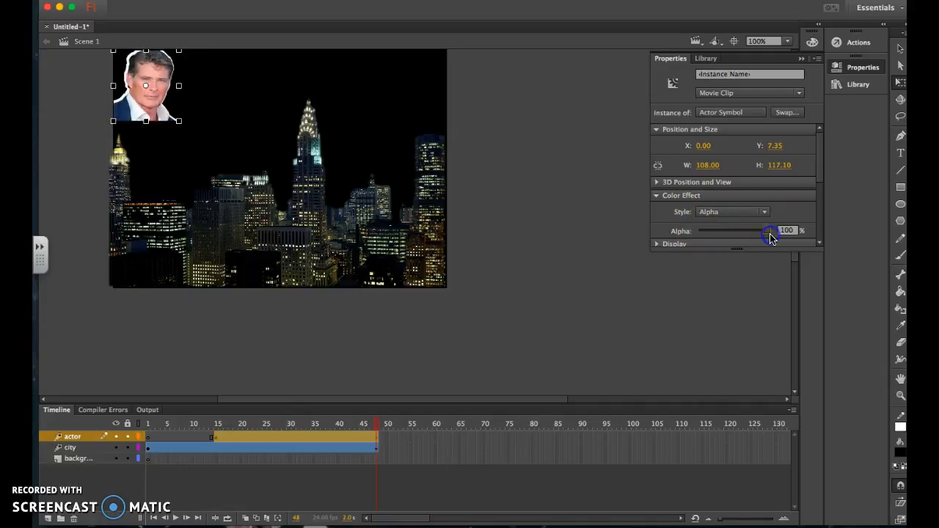
Test the movie to preview the rising city and the actor's fade-in.
{"action": "left_click", "coordinate": [378, 428]}
{"action": "mouse_move", "coordinate": [378, 428]}
{"action": "left_mouse_down"}
{"action": "mouse_move", "coordinate": [217, 428]}
{"action": "mouse_move", "coordinate": [376, 423]}
{"action": "left_mouse_up"}
{"action": "key", "text": "super+Return"}
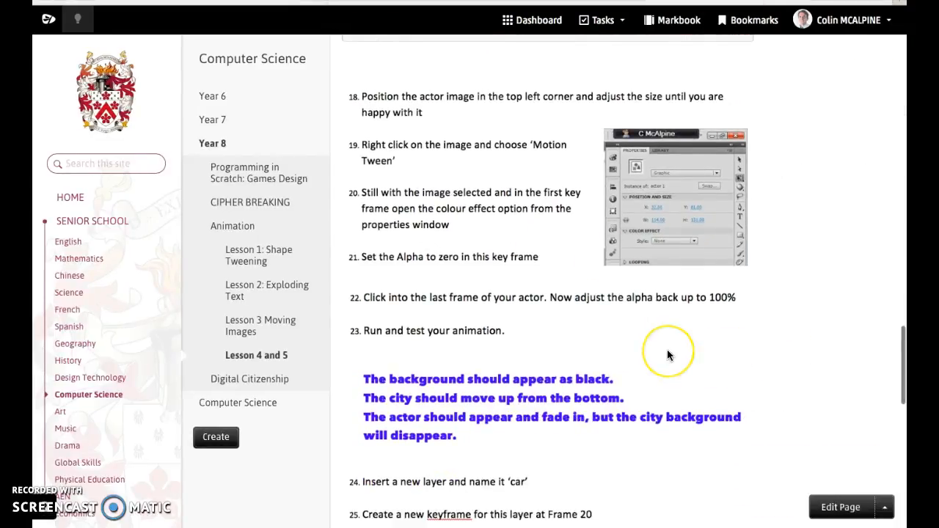
Examine items 24 to 31 on the lesson page about adding, tweening and enlarging the car image.
{"action": "scroll", "coordinate": [667, 349], "scroll_direction": "down", "scroll_amount": 1}
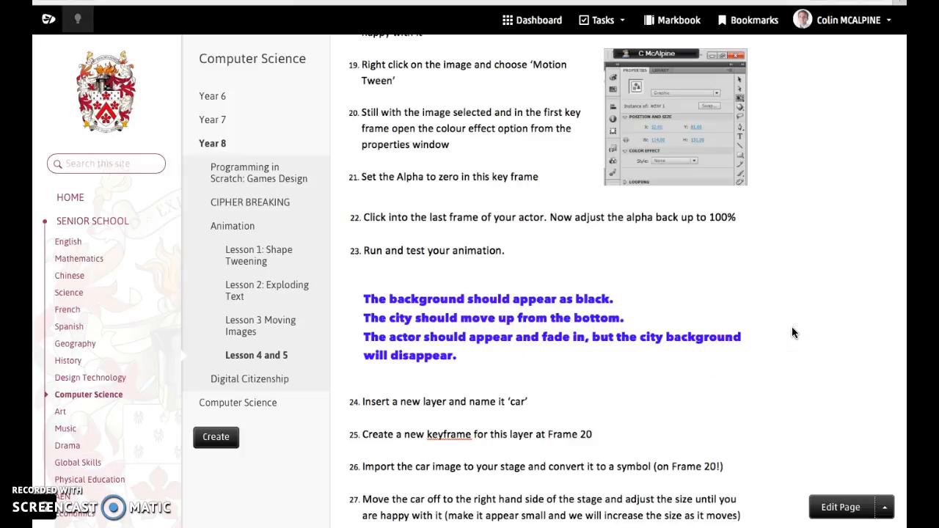
{"action": "scroll", "coordinate": [792, 327], "scroll_direction": "down", "scroll_amount": 1}
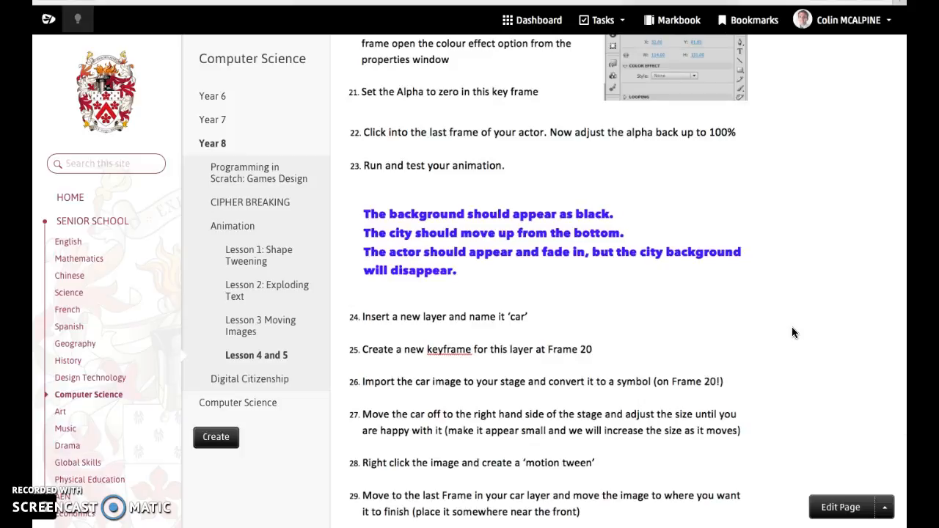
{"action": "scroll", "coordinate": [719, 347], "scroll_direction": "down", "scroll_amount": 1}
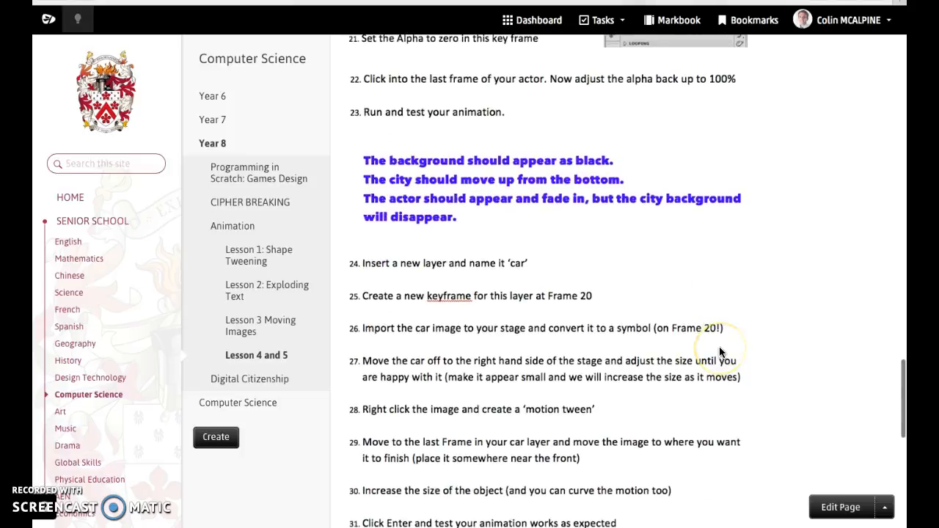
{"action": "scroll", "coordinate": [720, 352], "scroll_direction": "down", "scroll_amount": 1}
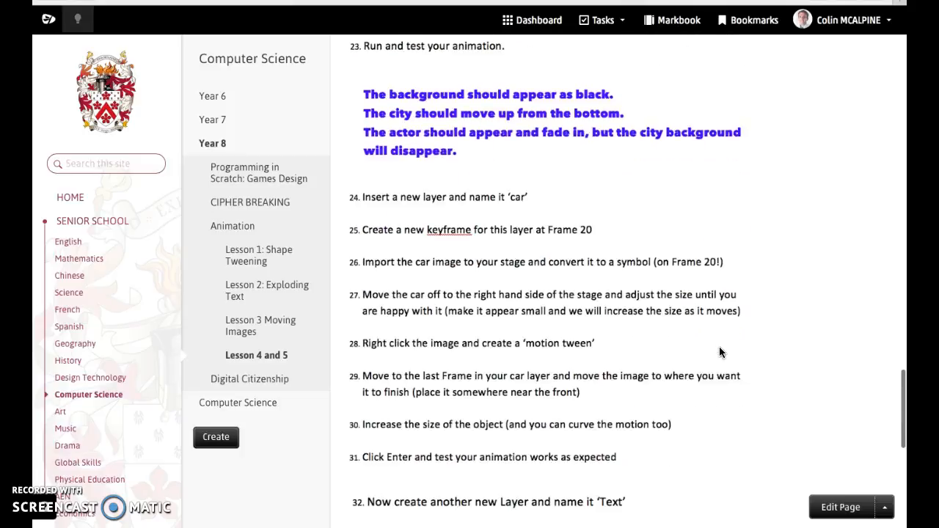
{"action": "scroll", "coordinate": [719, 352], "scroll_direction": "up", "scroll_amount": 1}
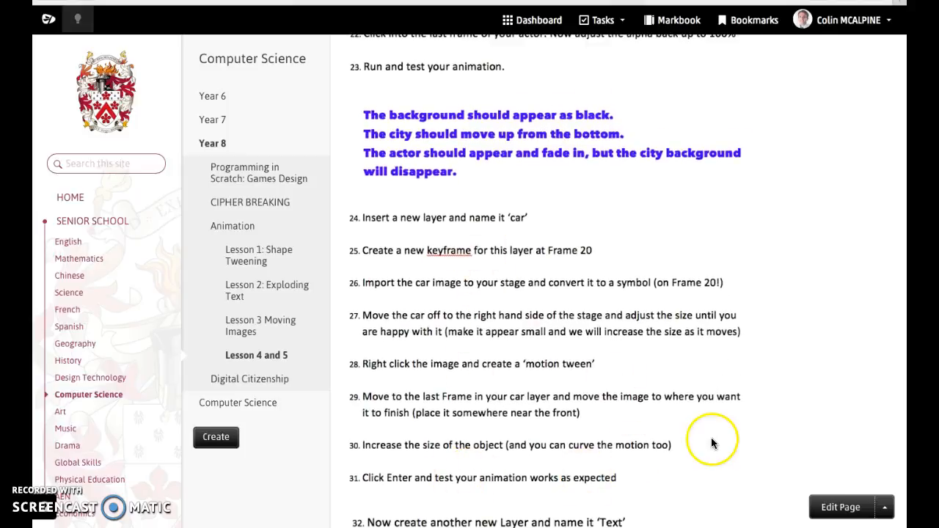
Return to Flash, close the movie preview, and insert a new layer named "car" above the actor layer.
{"action": "key", "text": "super+Tab"}
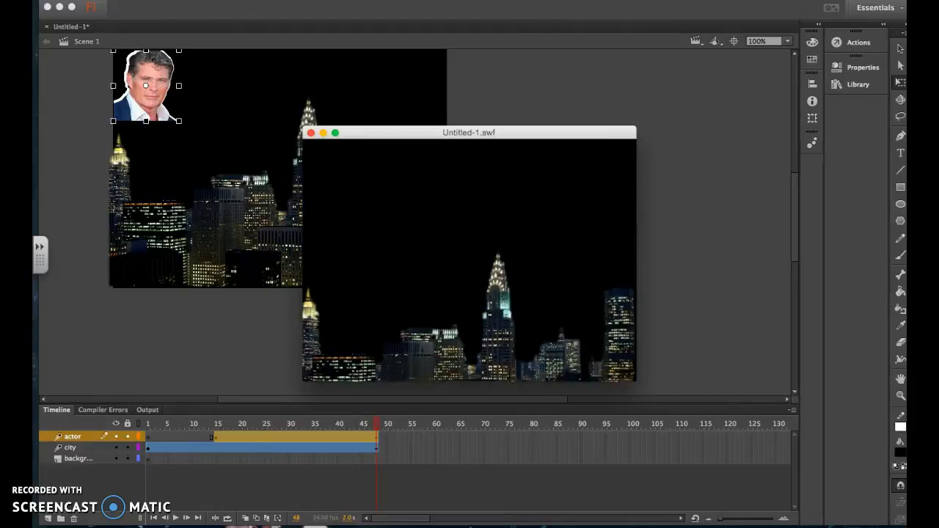
{"action": "left_click", "coordinate": [310, 133]}
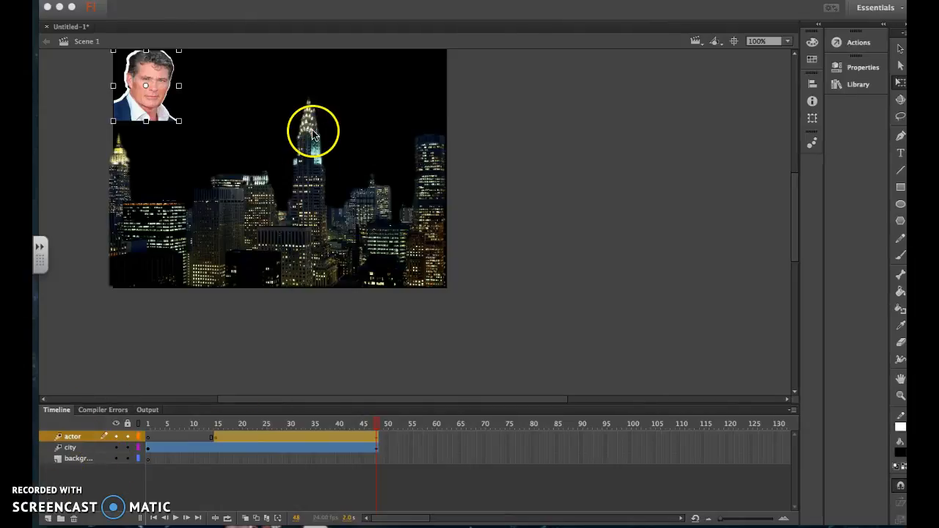
{"action": "left_click", "coordinate": [47, 519]}
{"action": "double_click", "coordinate": [79, 437]}
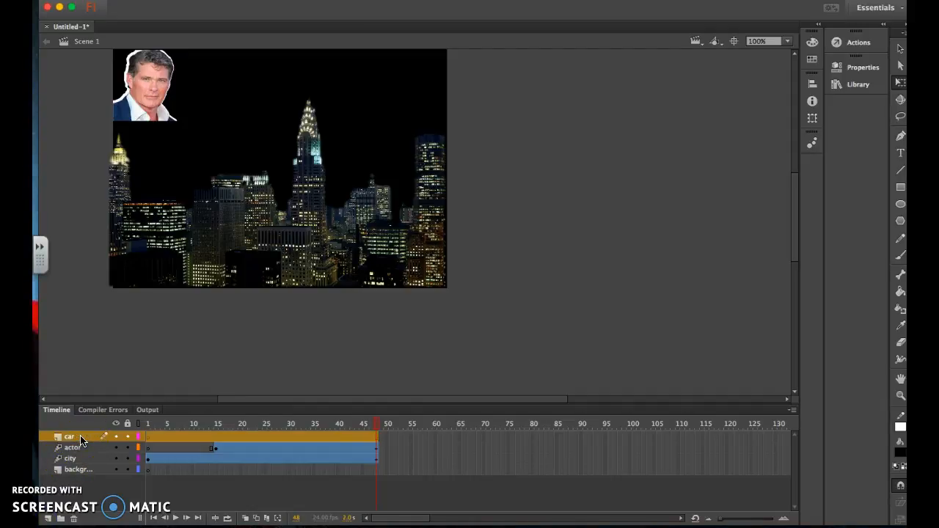
Check item 25 on the lesson page, then insert a keyframe at frame 20 of the car layer in Flash.
{"action": "key", "text": "super+Tab"}
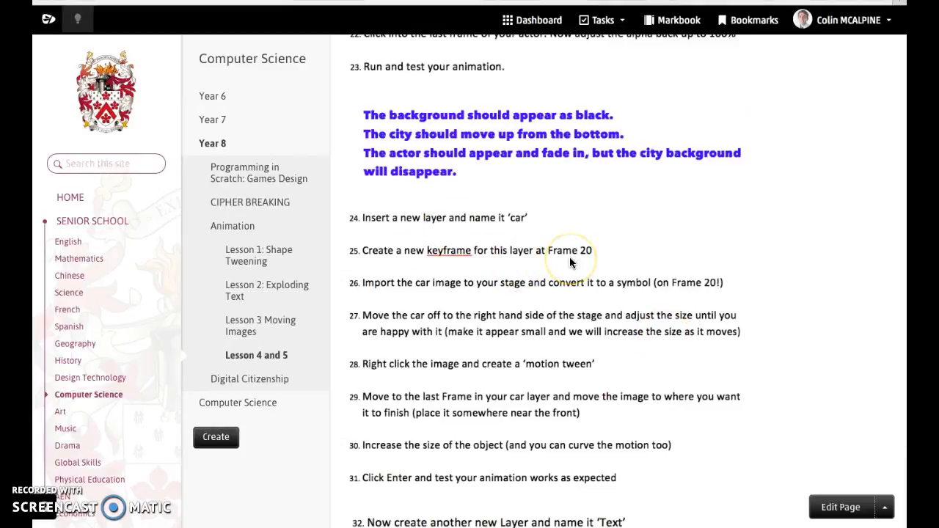
{"action": "key", "text": "super+Tab"}
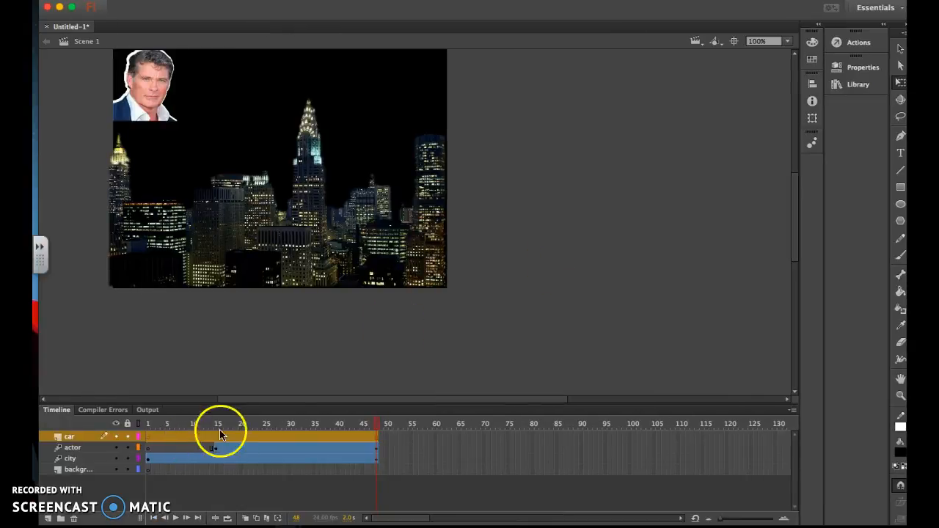
{"action": "left_click", "coordinate": [241, 436]}
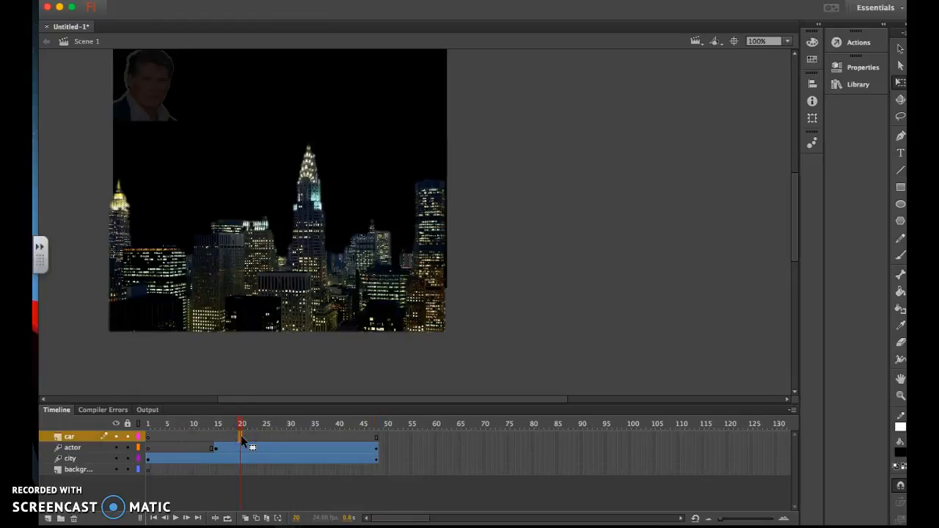
{"action": "right_click", "coordinate": [243, 439]}
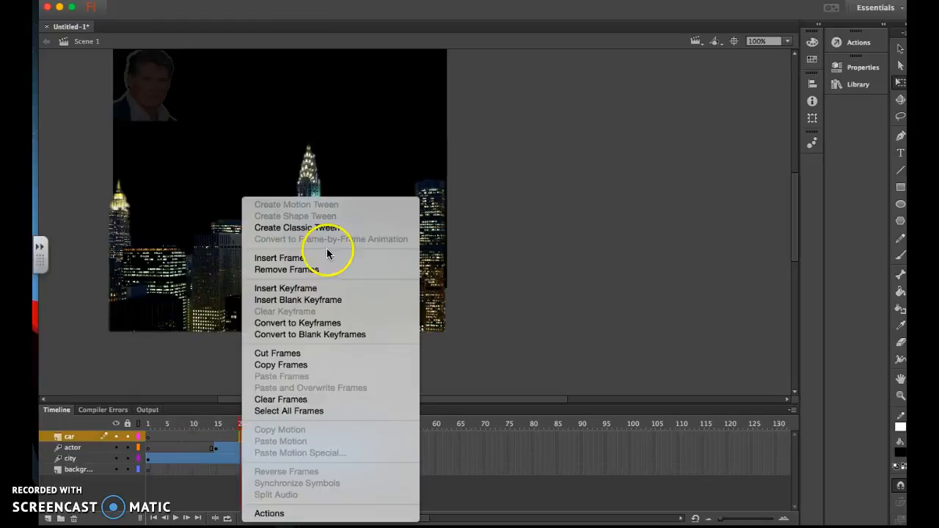
{"action": "left_click", "coordinate": [305, 291]}
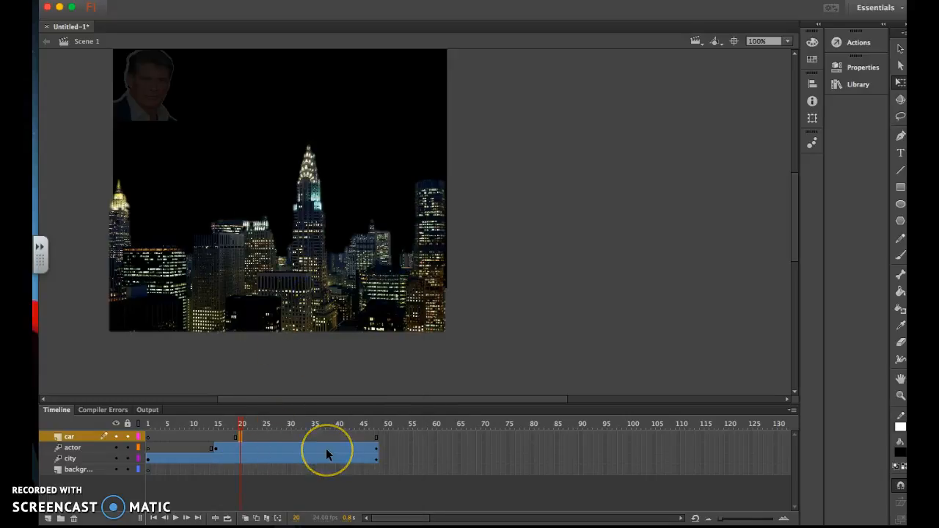
Check item 26 on the lesson page, then import "KITT Car.png" from the Desktop to the stage on frame 20 of the car layer in Flash.
{"action": "key", "text": "super+Tab"}
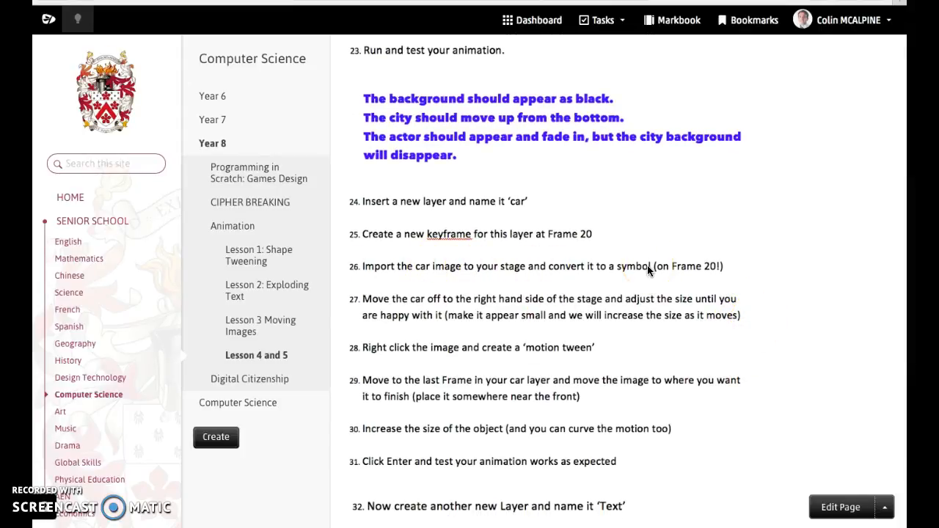
{"action": "key", "text": "super+Tab"}
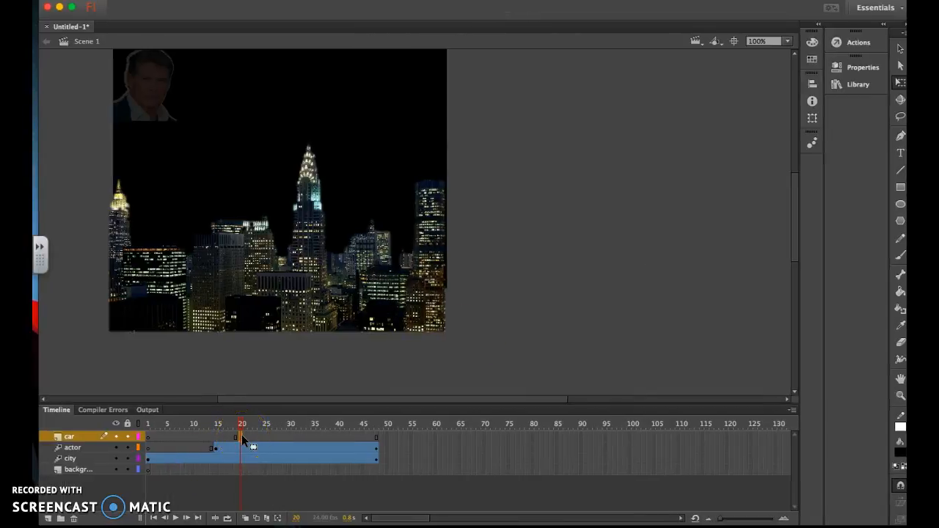
{"action": "left_click", "coordinate": [122, 0]}
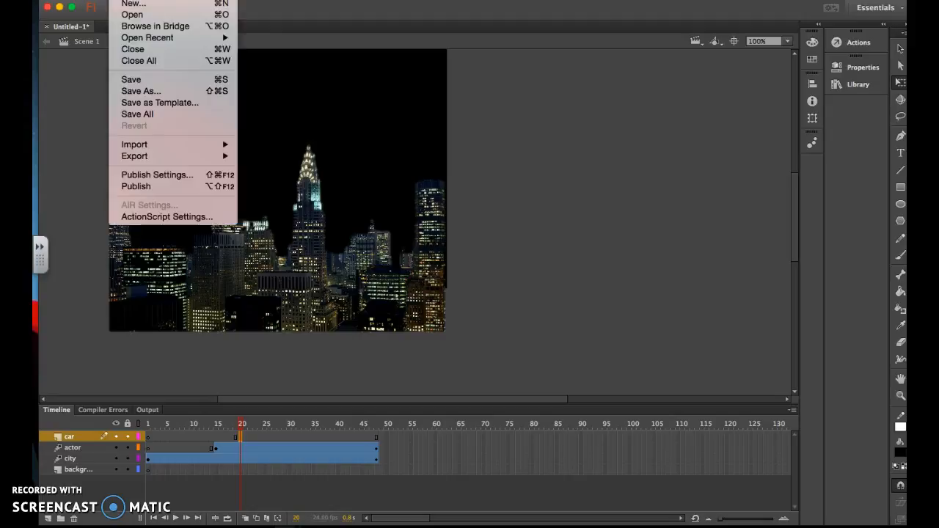
{"action": "mouse_move", "coordinate": [159, 151]}
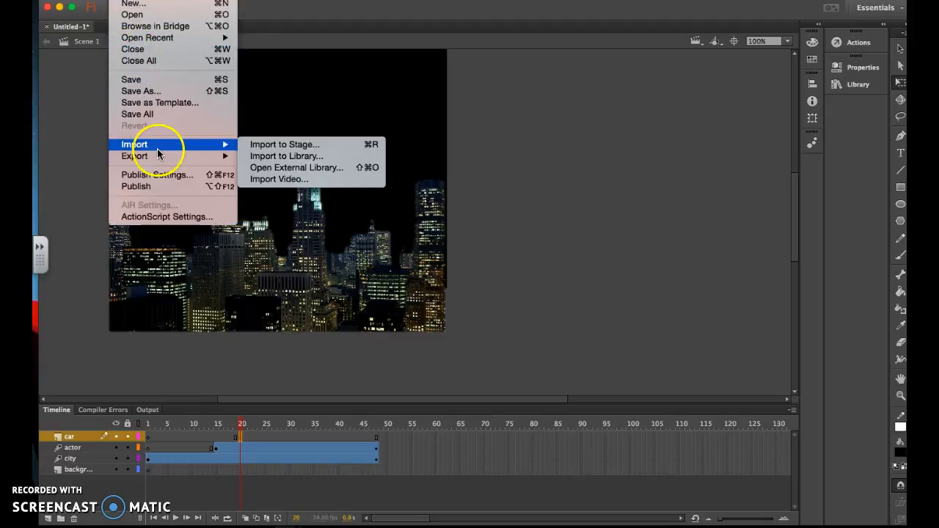
{"action": "left_click", "coordinate": [273, 145]}
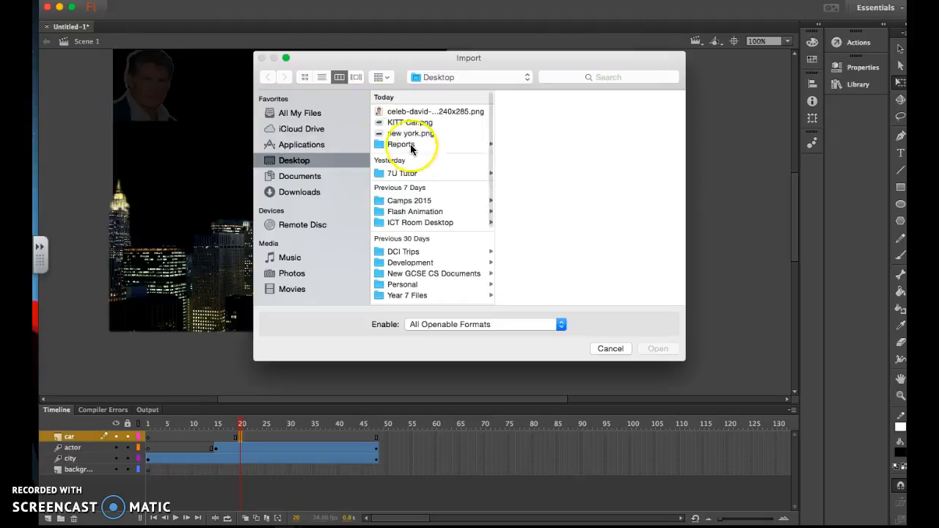
{"action": "left_click", "coordinate": [405, 123]}
{"action": "double_click", "coordinate": [404, 123]}
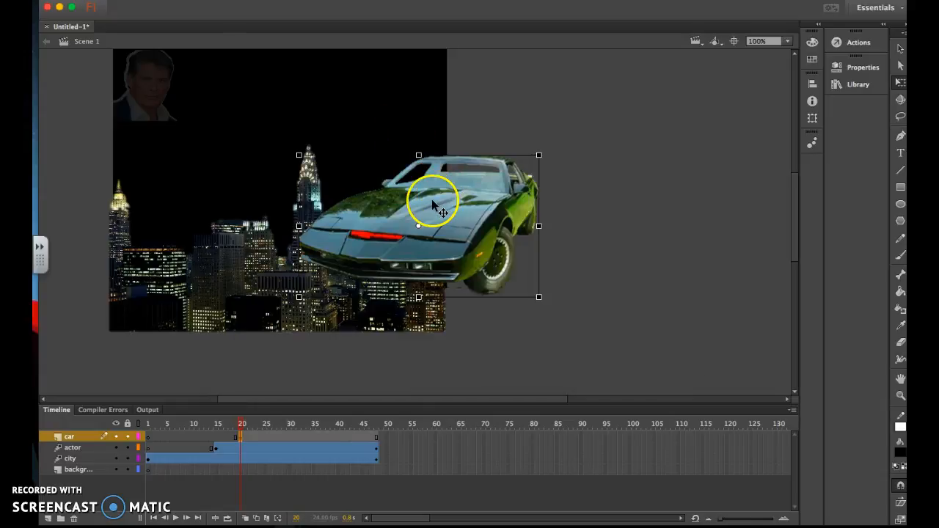
{"action": "right_click", "coordinate": [432, 203]}
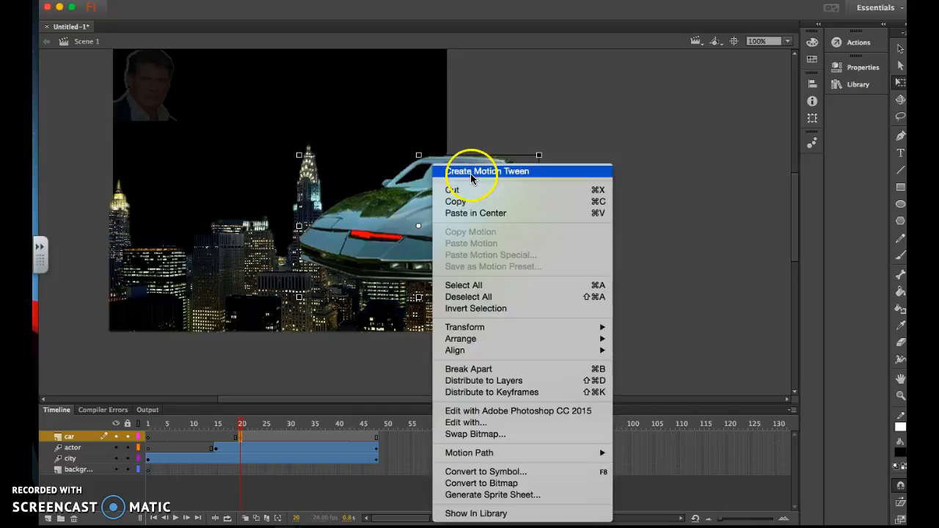
{"action": "left_click", "coordinate": [470, 173]}
{"action": "left_click", "coordinate": [512, 277]}
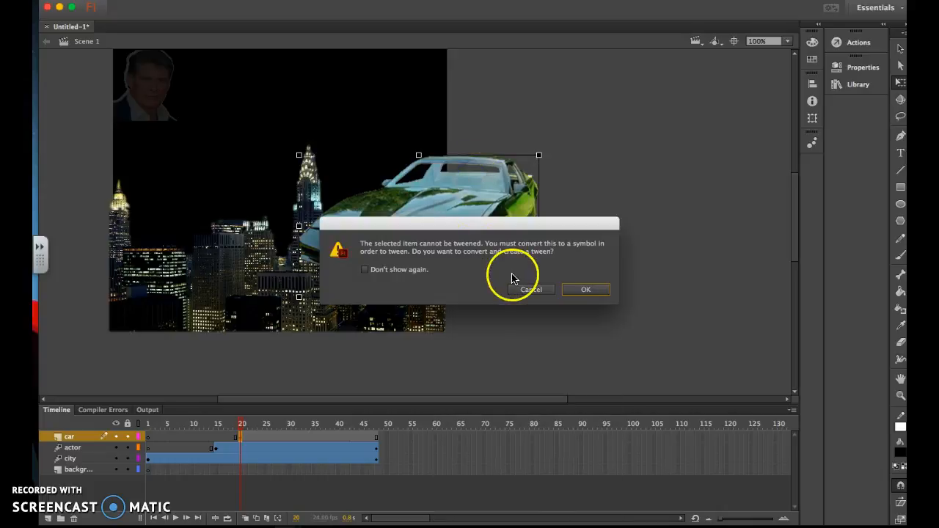
{"action": "left_click", "coordinate": [581, 290]}
Convert the imported car image on frame 20 to a Movie Clip symbol.
{"action": "right_click", "coordinate": [484, 237]}
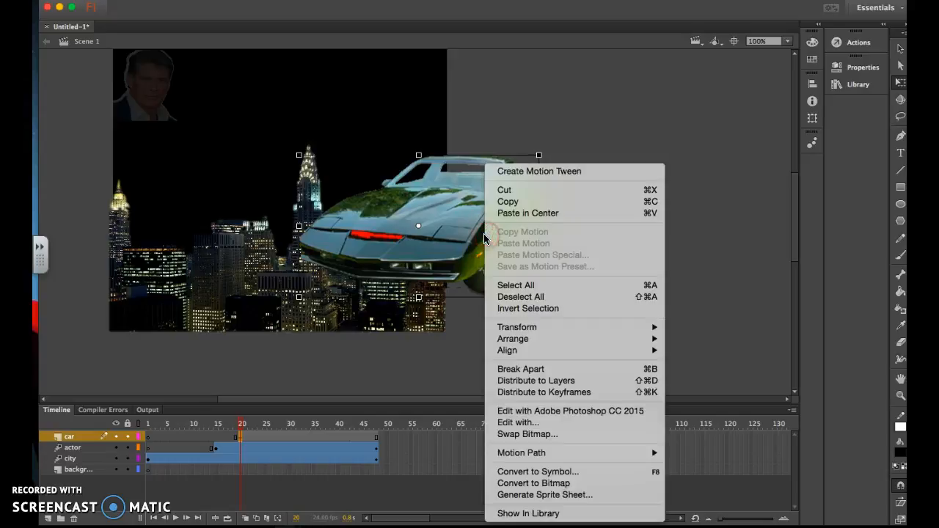
{"action": "left_click", "coordinate": [554, 472]}
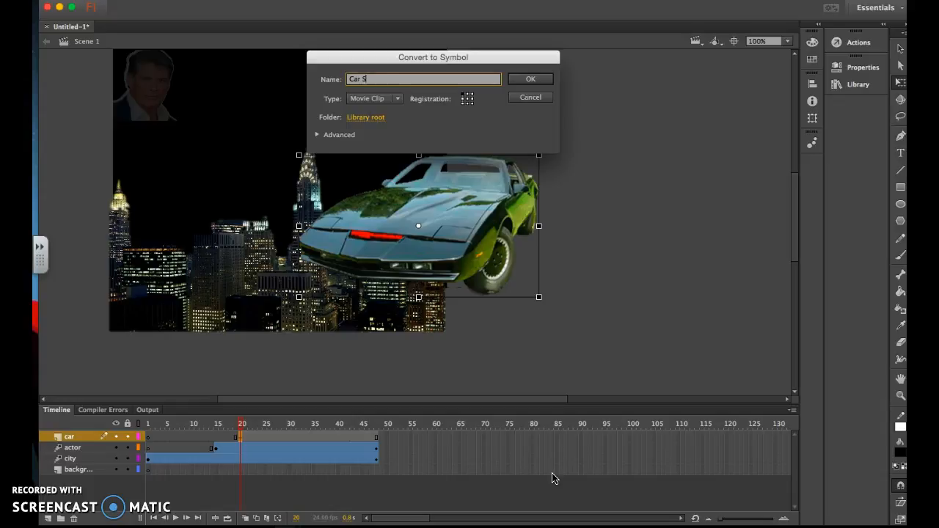
{"action": "key", "text": "Return"}
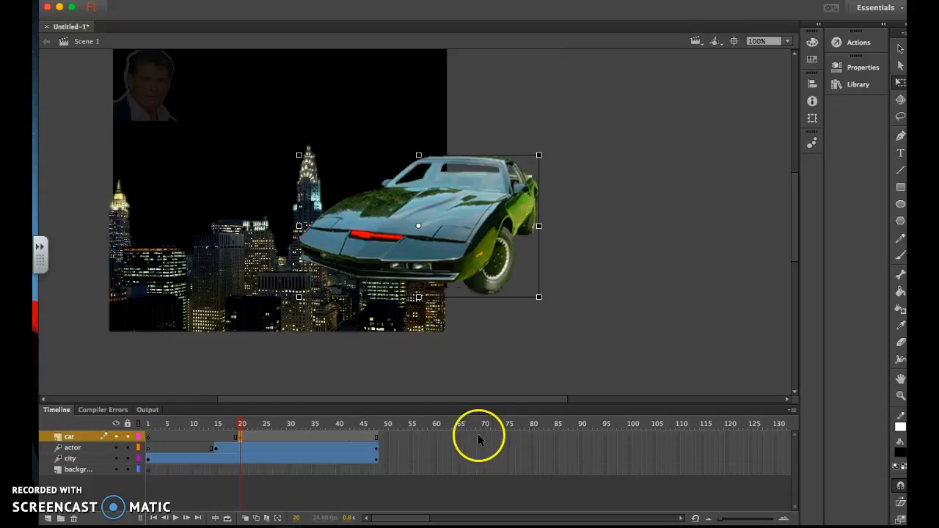
Move the car off the right-hand side of the stage and shrink it to roughly half its size.
{"action": "key", "text": "ctrl+Right"}
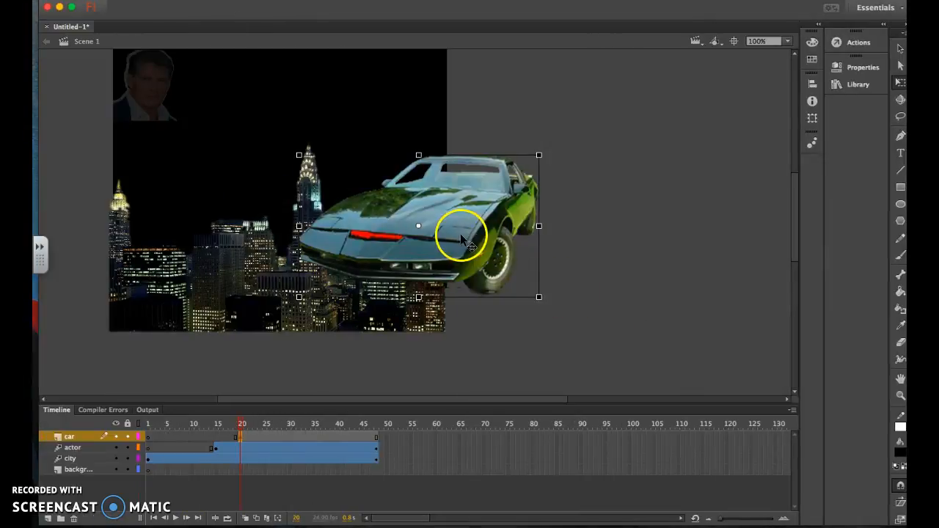
{"action": "left_click_drag", "start_coordinate": [465, 230], "coordinate": [622, 197]}
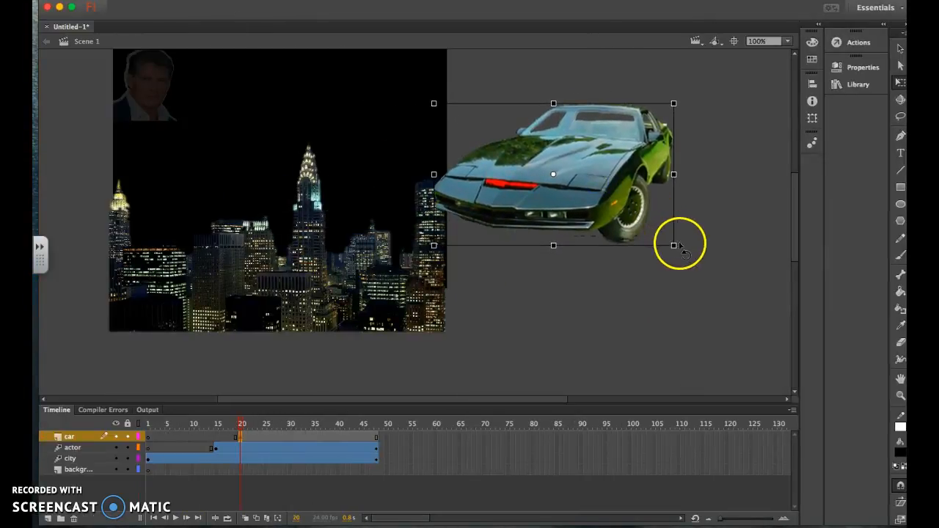
{"action": "left_click_drag", "start_coordinate": [674, 246], "coordinate": [567, 199]}
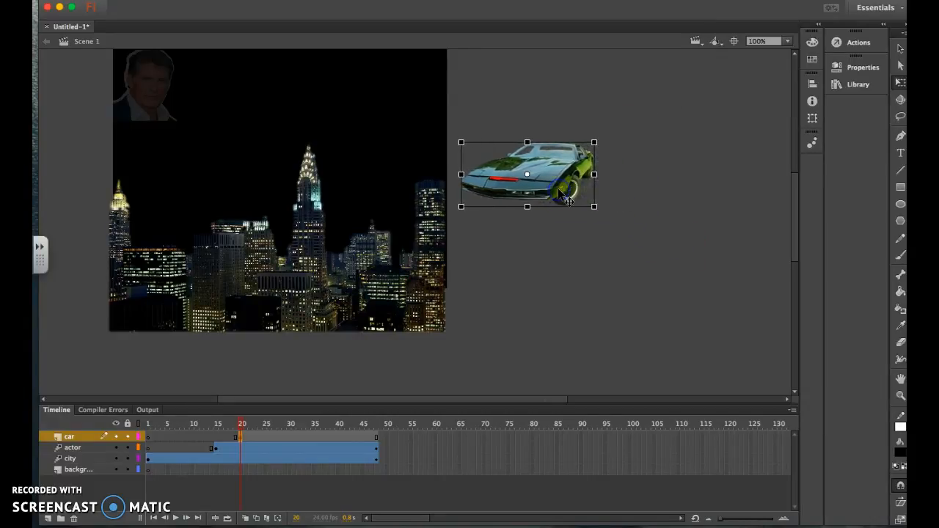
Check item 28 on the lesson page, then create a motion tween for the car in Flash.
{"action": "key", "text": "super+Tab"}
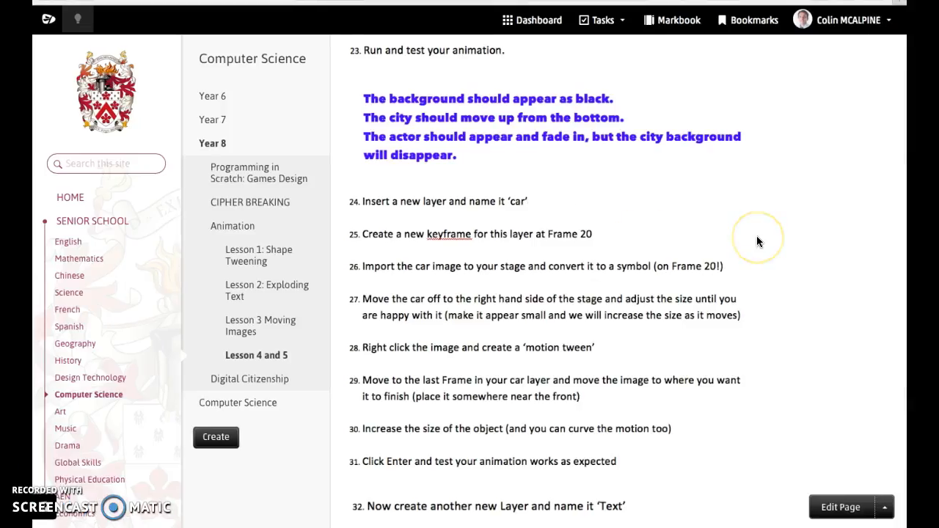
{"action": "key", "text": "super+Tab"}
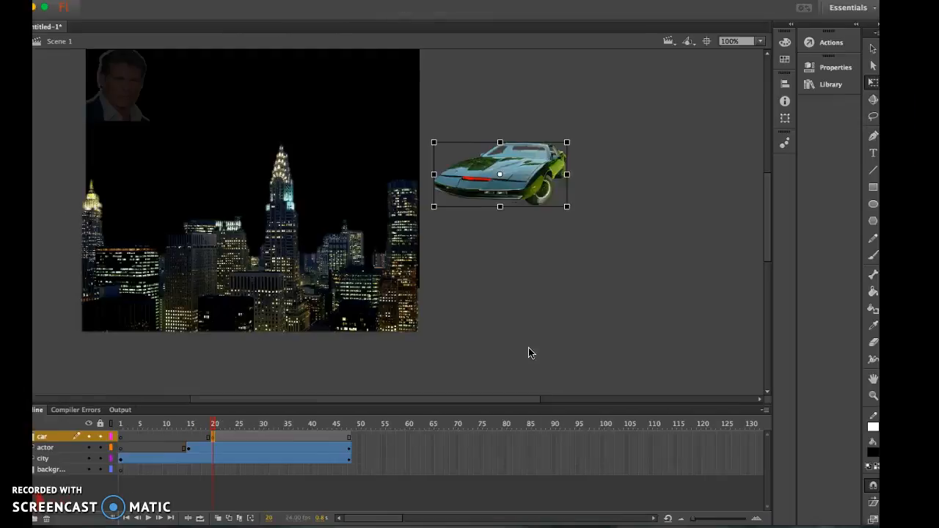
{"action": "right_click", "coordinate": [518, 173]}
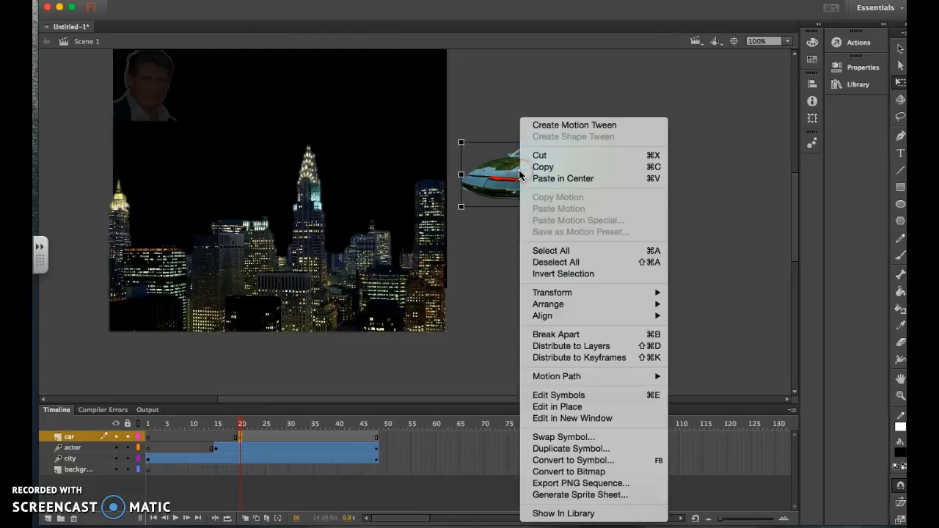
{"action": "left_click", "coordinate": [573, 125]}
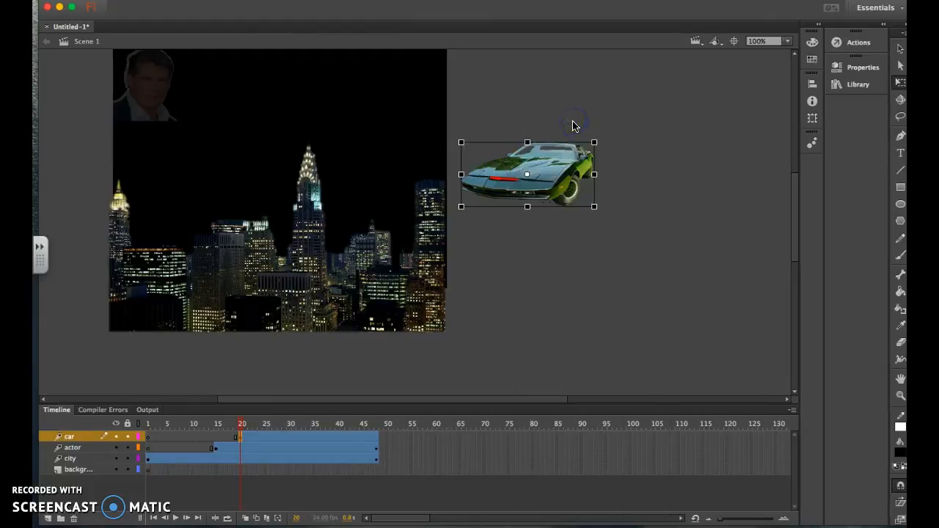
Check item 29 on the lesson page, then place the car in front of the city near the stage's lower centre on frame 48 in Flash.
{"action": "key", "text": "super+Tab"}
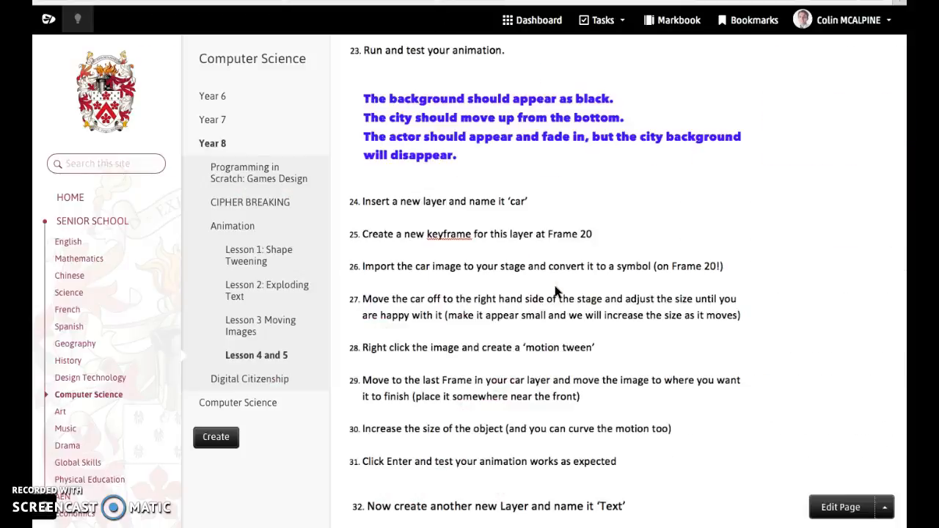
{"action": "scroll", "coordinate": [622, 350], "scroll_direction": "down", "scroll_amount": 2}
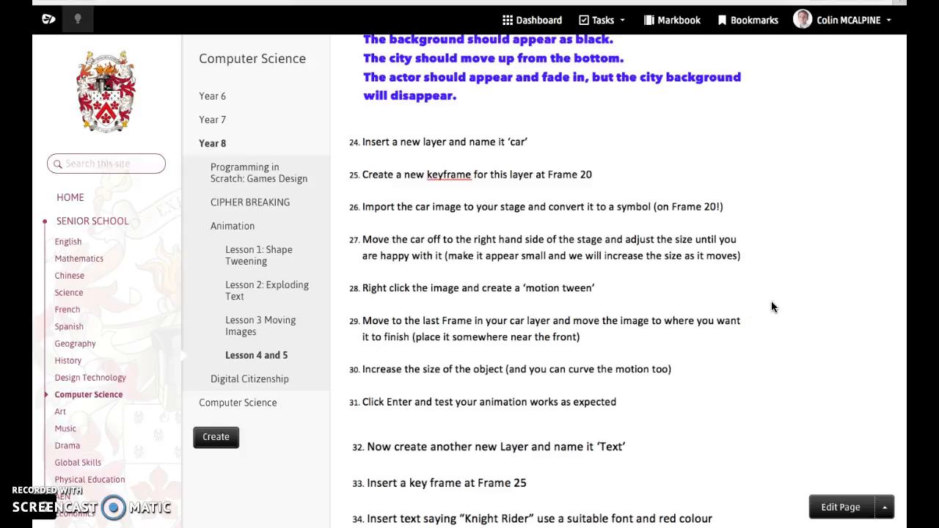
{"action": "key", "text": "super+Tab"}
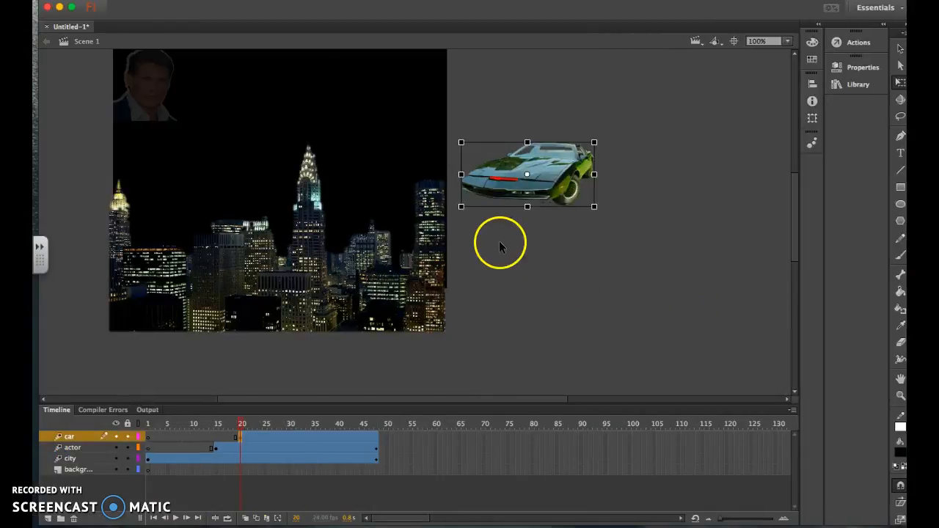
{"action": "left_click_drag", "start_coordinate": [241, 427], "coordinate": [376, 427]}
{"action": "left_click", "coordinate": [489, 186]}
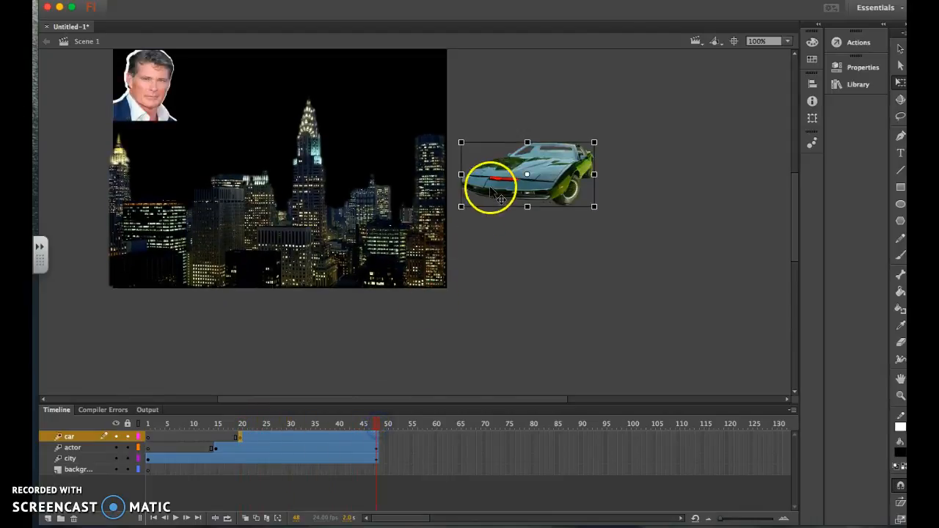
{"action": "left_click_drag", "start_coordinate": [455, 204], "coordinate": [268, 265]}
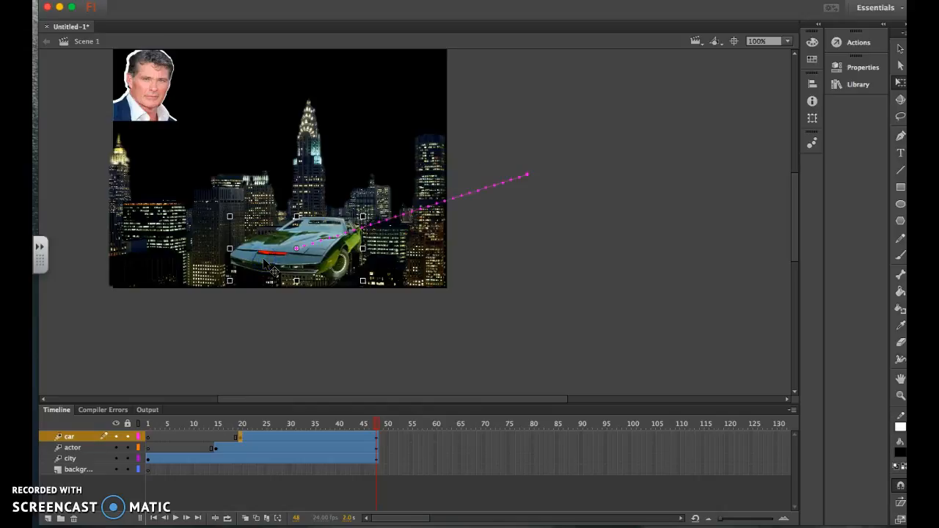
Check item 30 on the lesson page, then enlarge the car on frame 48 to about one and a half times its size in Flash.
{"action": "key", "text": "ctrl+Right"}
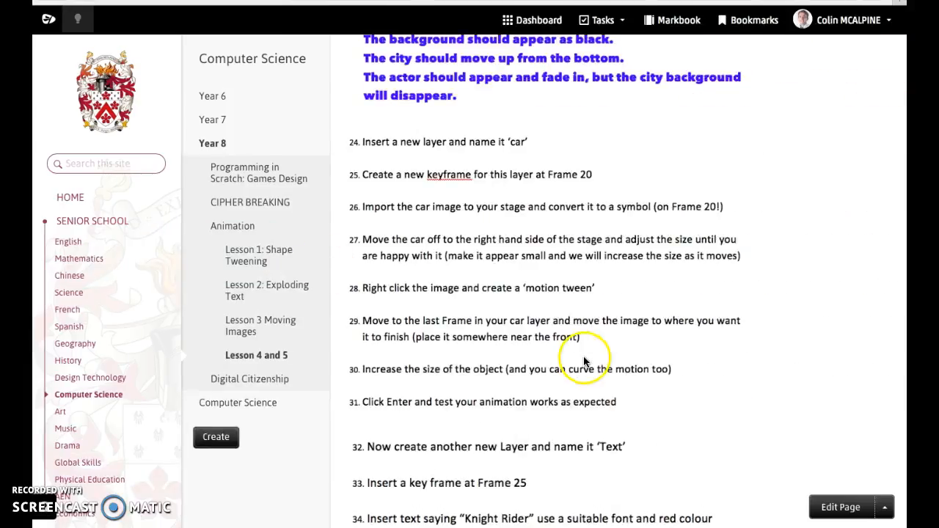
{"action": "scroll", "coordinate": [693, 360], "scroll_direction": "down", "scroll_amount": 1}
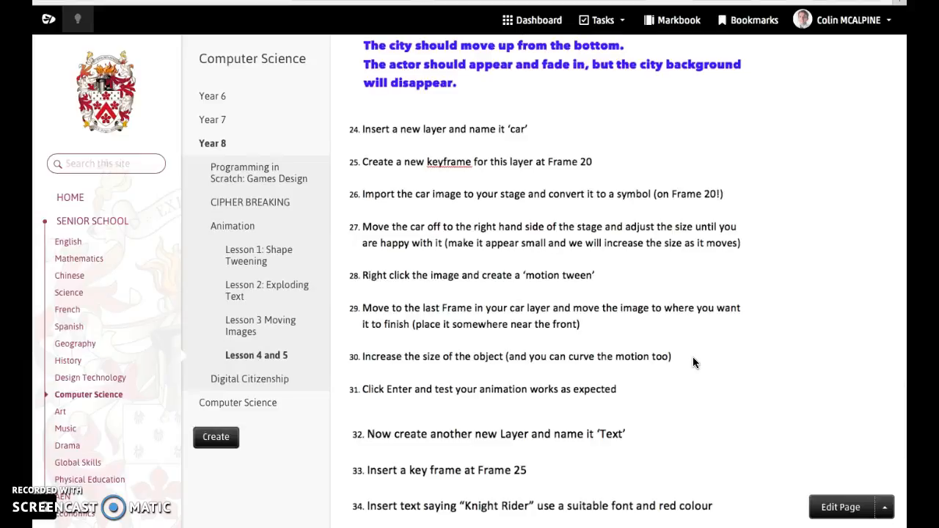
{"action": "key", "text": "ctrl+Left"}
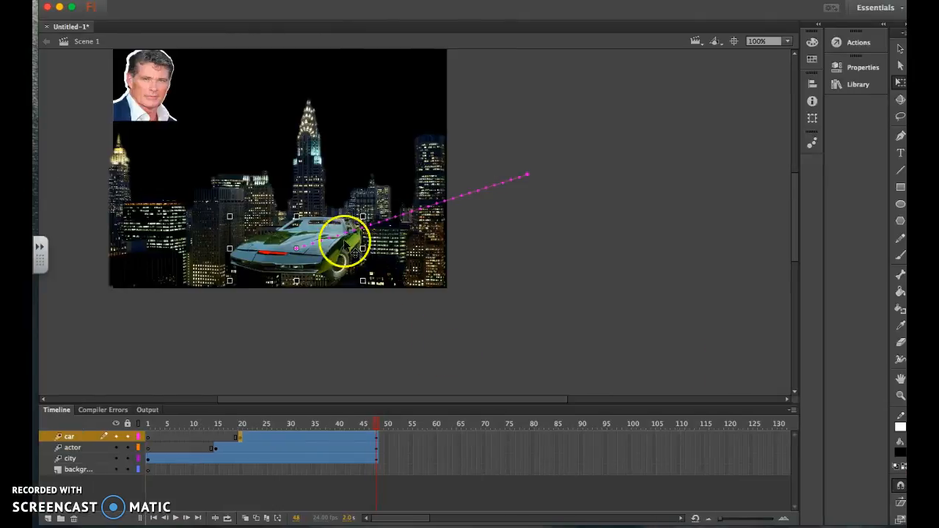
{"action": "left_click_drag", "start_coordinate": [230, 216], "coordinate": [196, 188]}
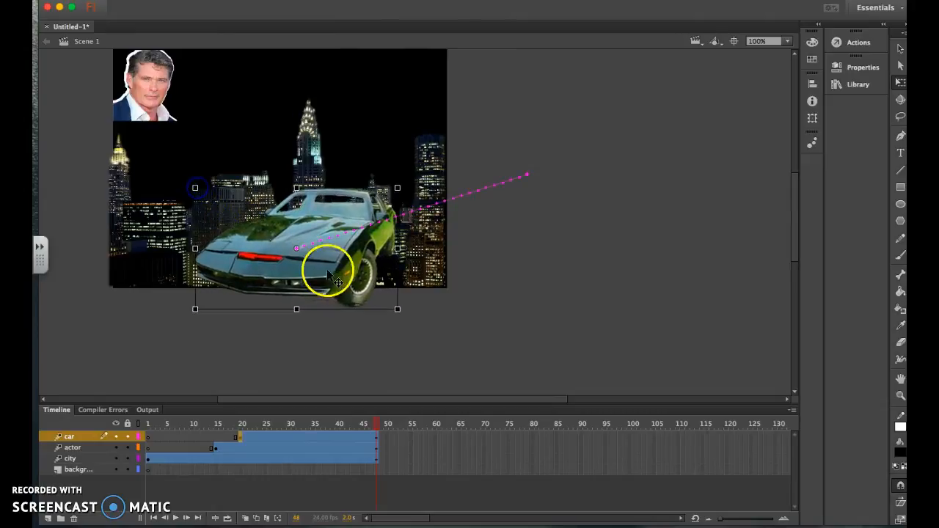
Bend the car's motion path into a downward curve with the Selection tool and shift the car's end position toward the stage's left side.
{"action": "left_click", "coordinate": [901, 49]}
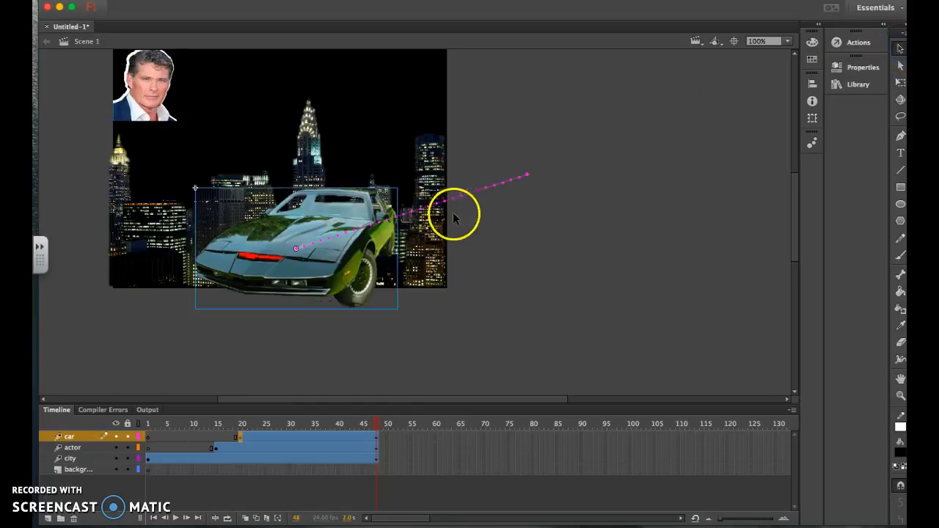
{"action": "left_click", "coordinate": [581, 235]}
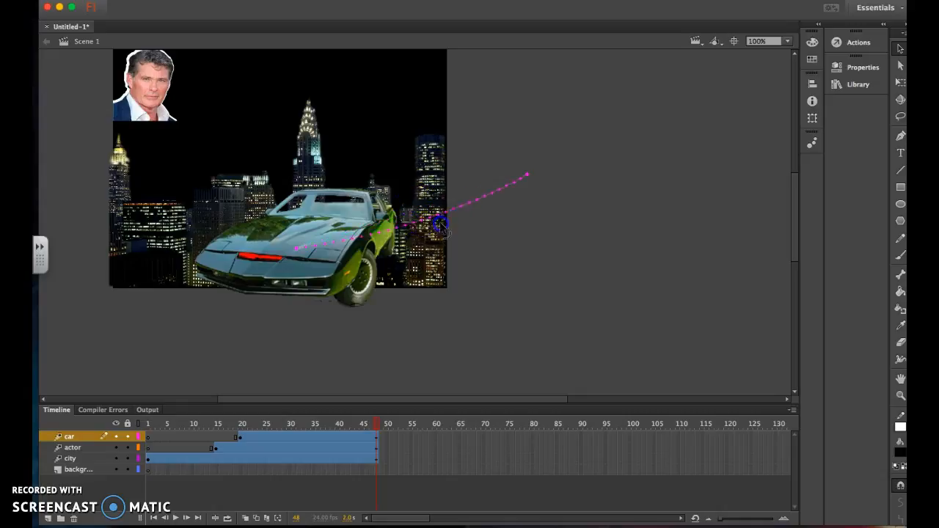
{"action": "left_click", "coordinate": [332, 249]}
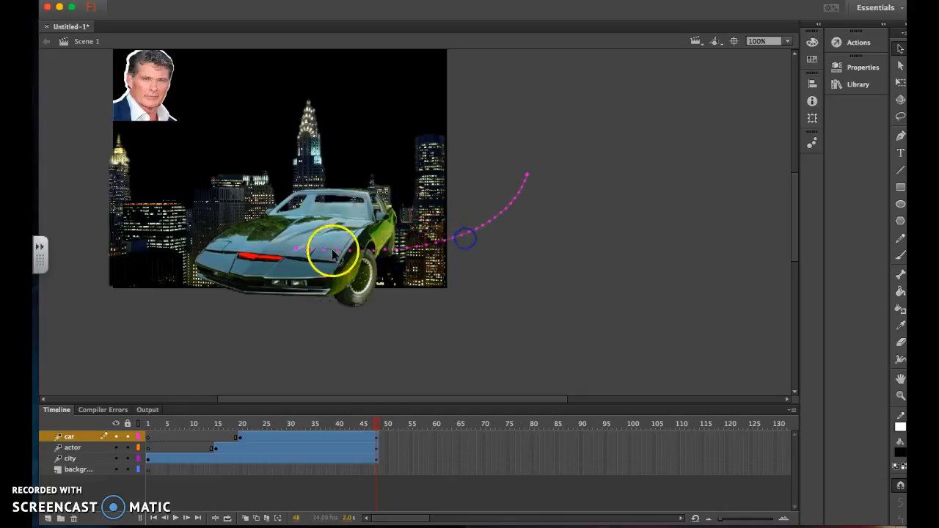
{"action": "left_click_drag", "start_coordinate": [319, 242], "coordinate": [245, 226]}
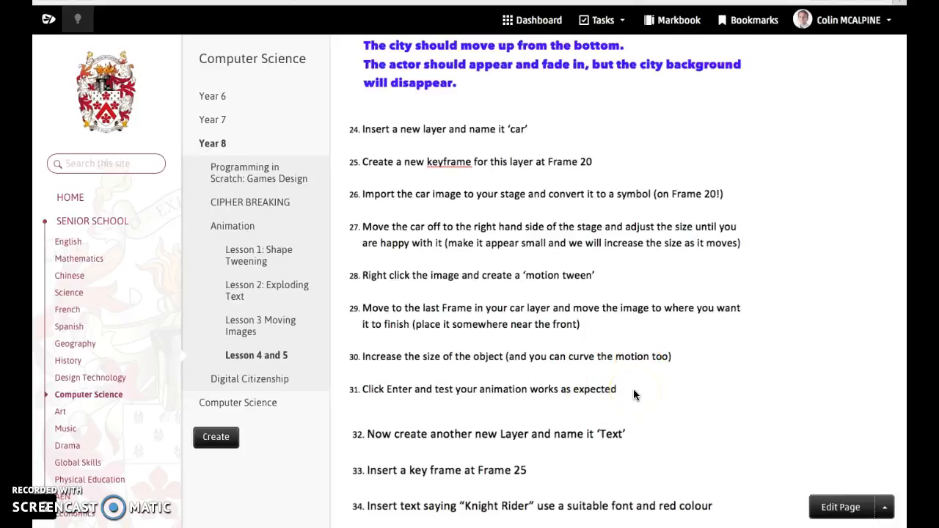
Return to Flash and test the movie to preview the car driving in along its curved path.
{"action": "key", "text": "super+Tab"}
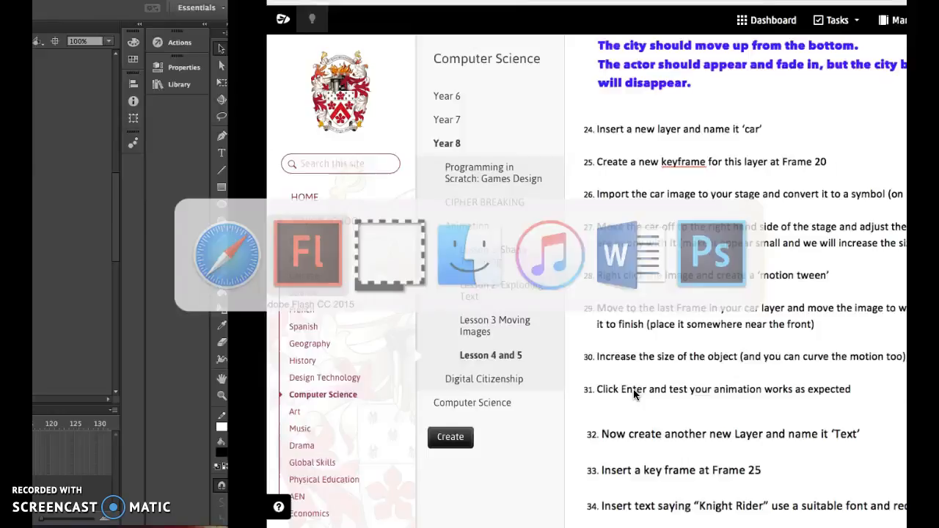
{"action": "key", "text": "super+Return"}
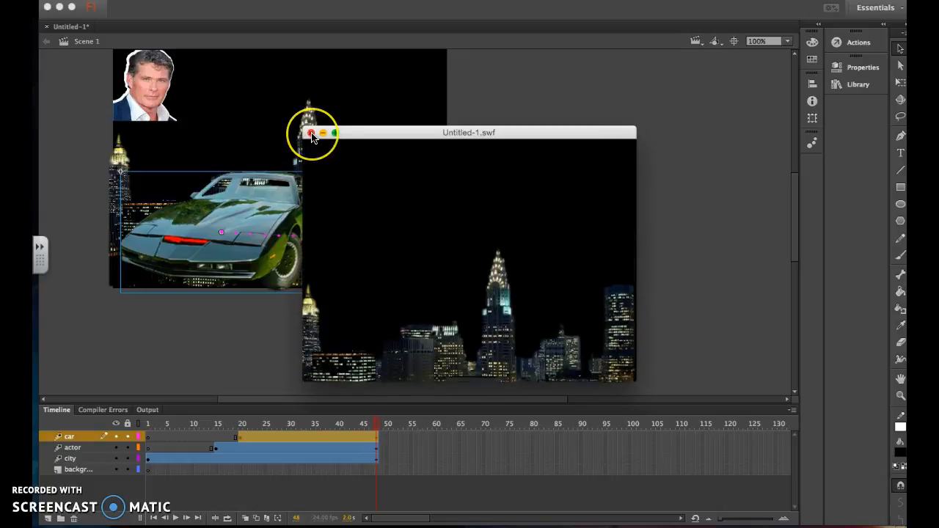
{"action": "left_click", "coordinate": [493, 236]}
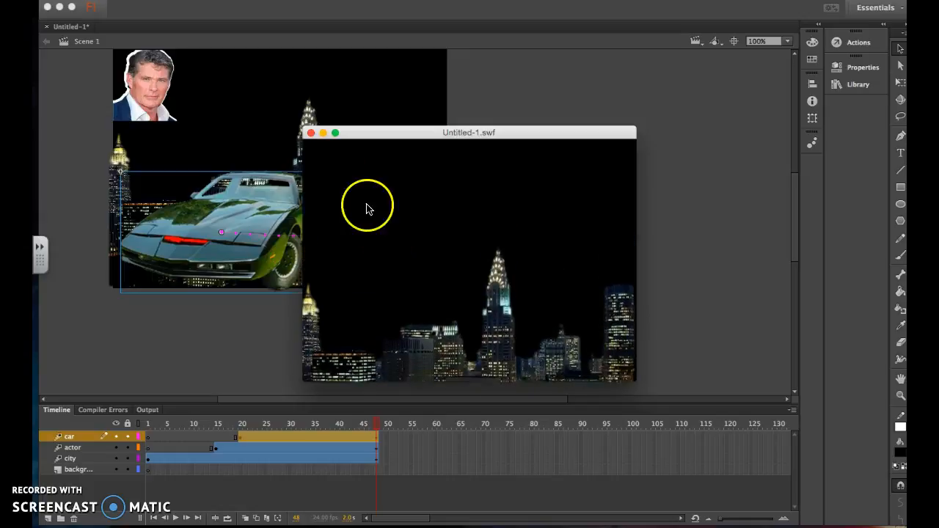
{"action": "left_click", "coordinate": [311, 137]}
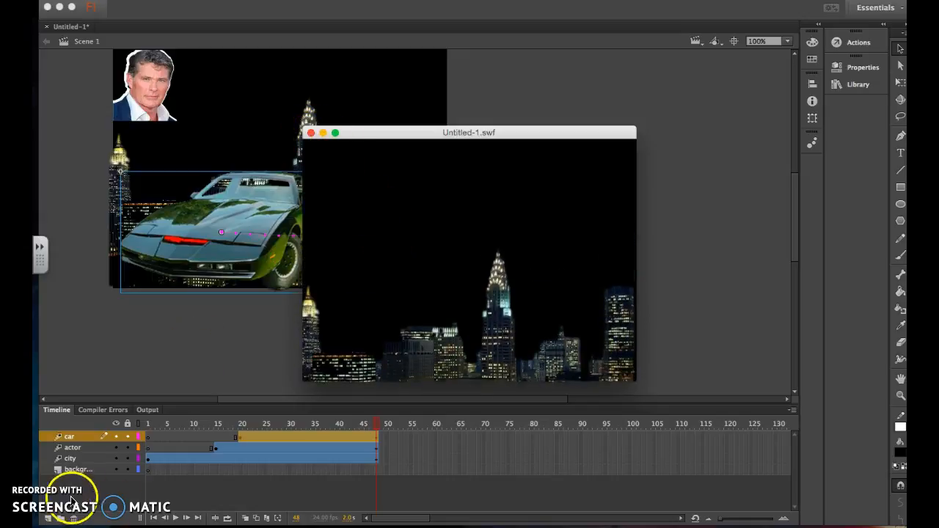